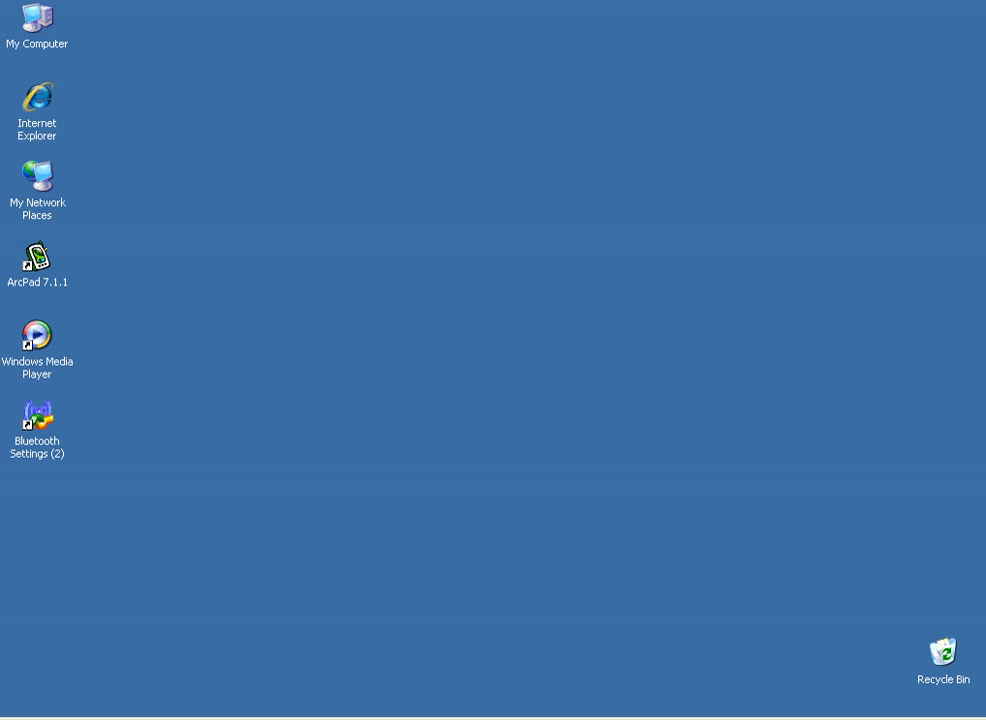
# Launch ArcPad 7.1 from the installed ArcGIS programs
pyautogui.press('super')
pyautogui.moveTo(133, 485)
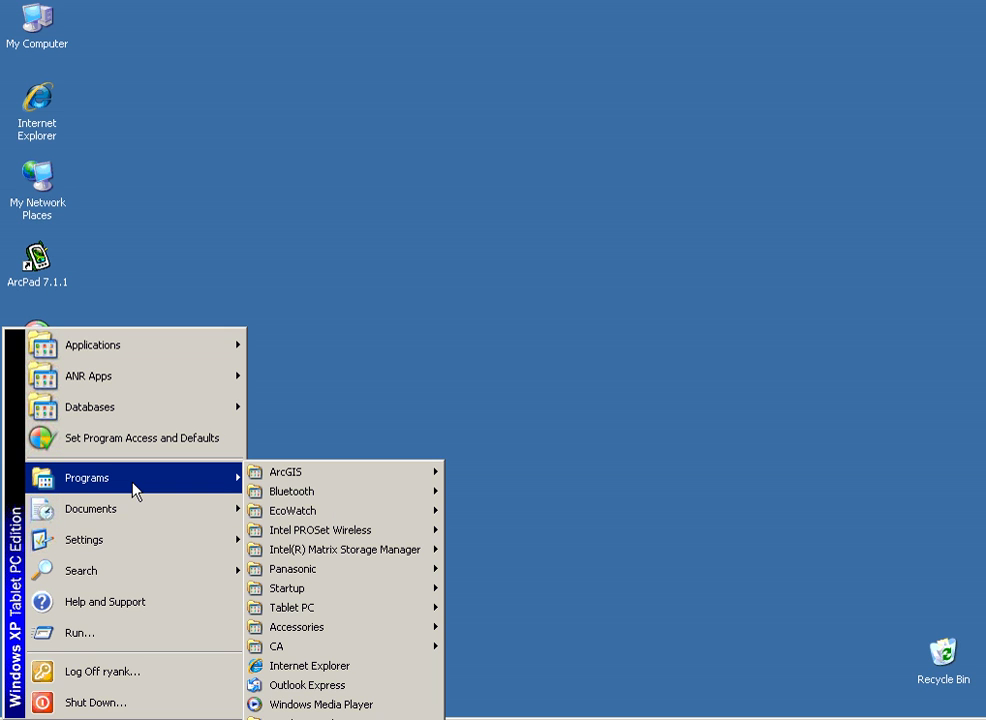
pyautogui.moveTo(314, 481)
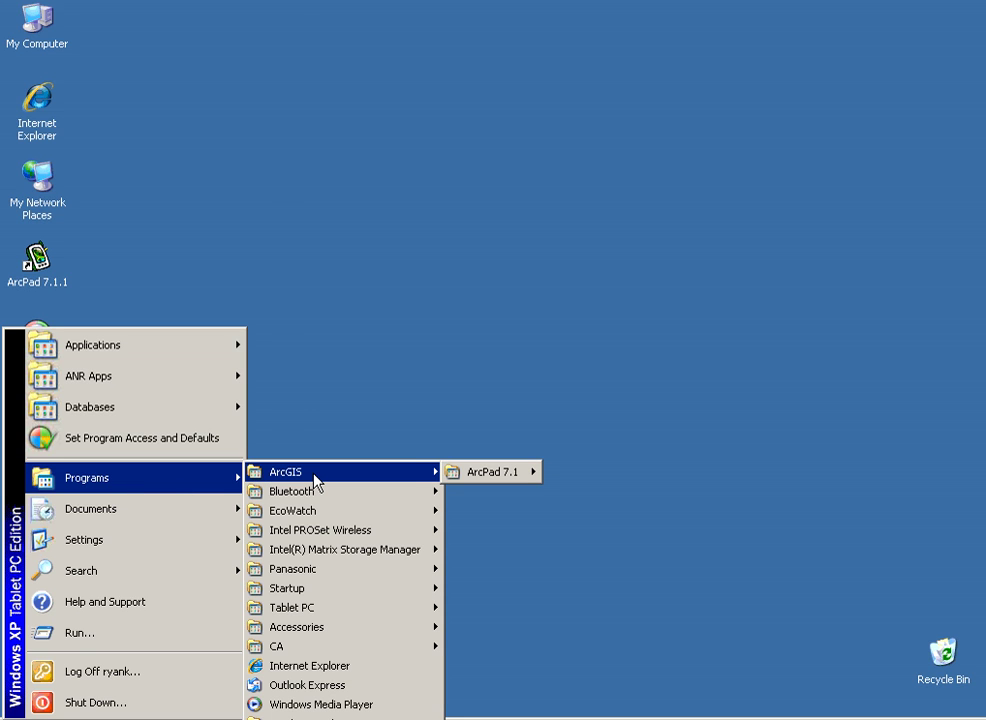
pyautogui.moveTo(484, 484)
pyautogui.click(620, 520)
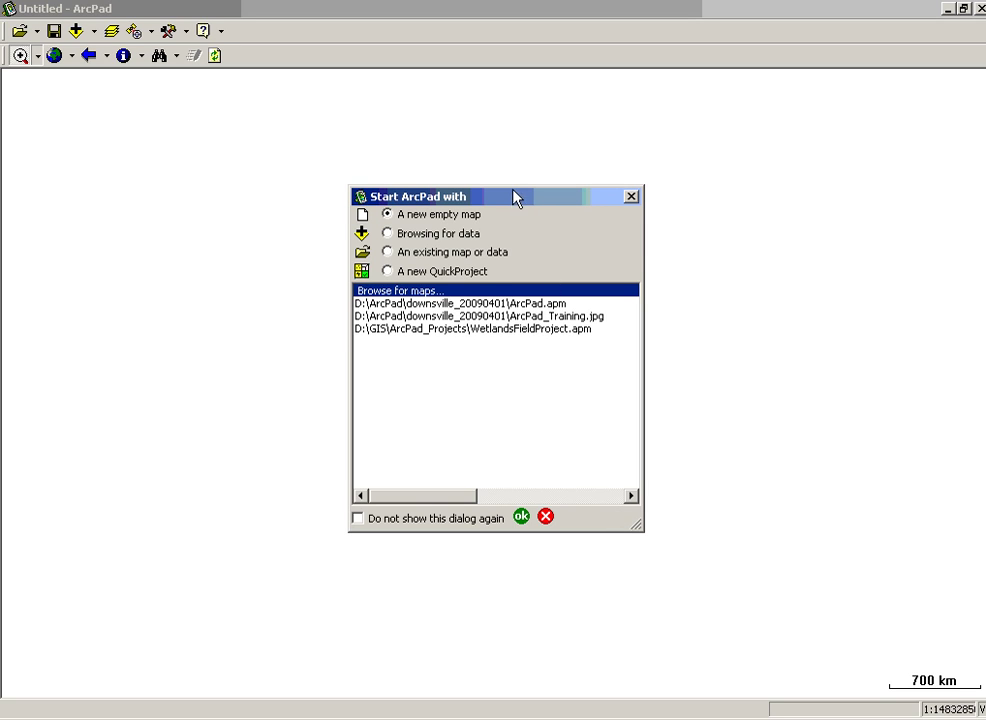
# Open the existing map D:\ArcPad\downsville_20090401\ArcPad.apm
pyautogui.moveTo(513, 196); pyautogui.dragTo(459, 199)
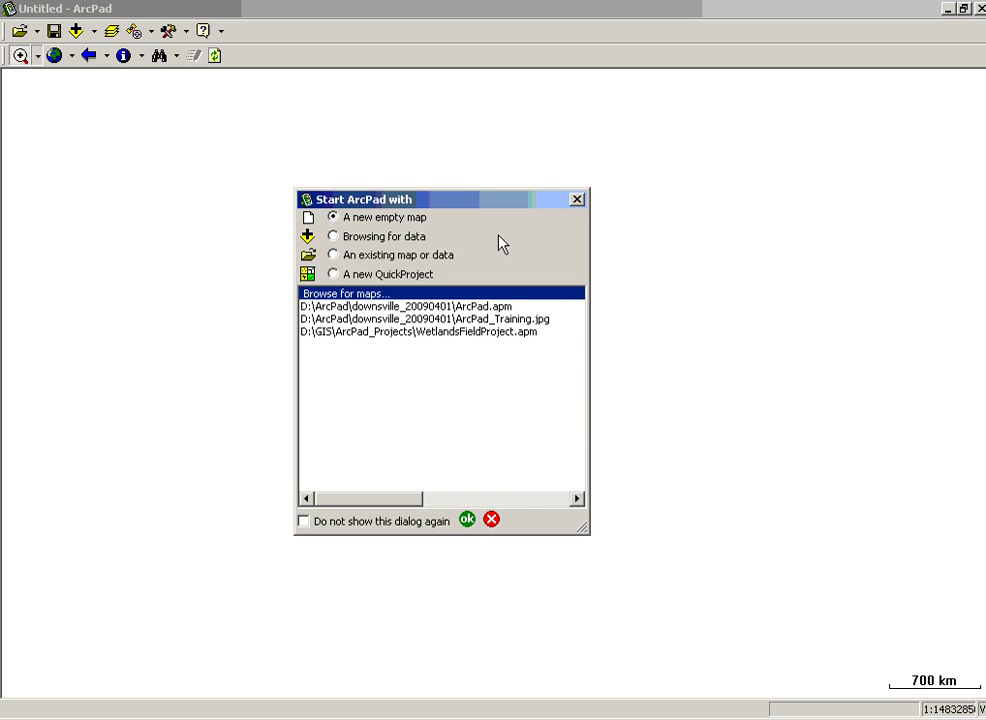
pyautogui.click(416, 307)
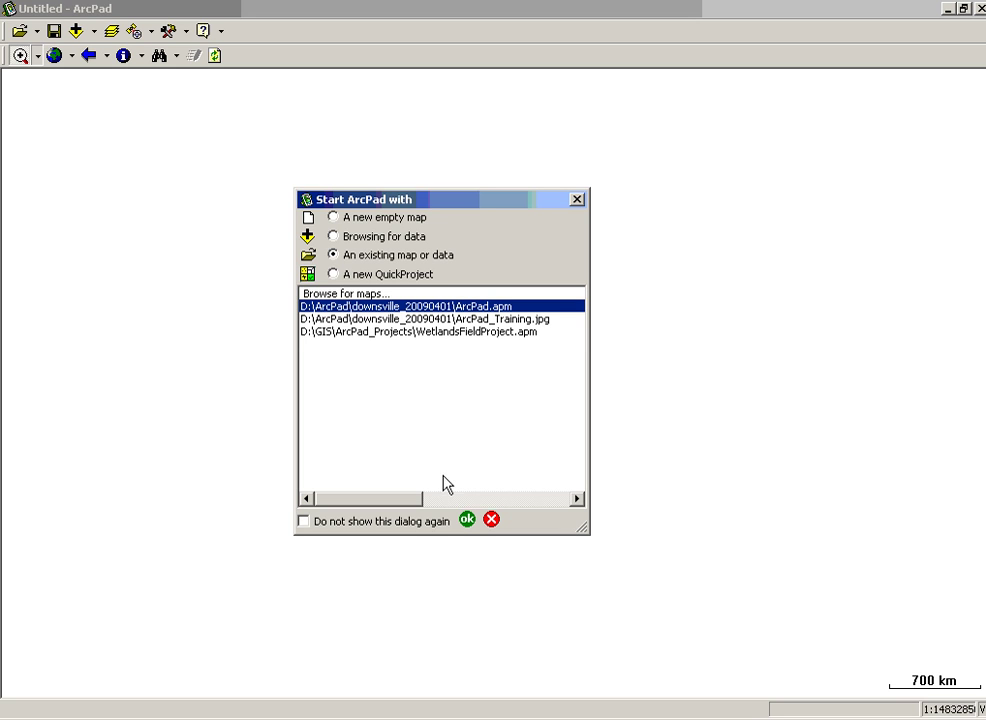
pyautogui.click(467, 520)
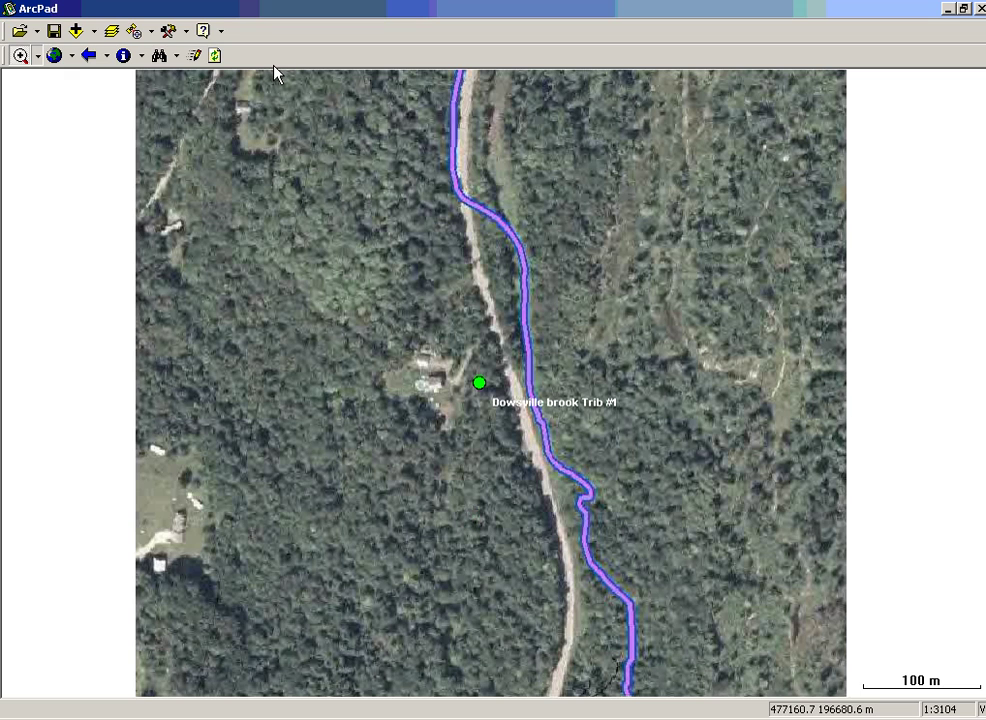
# Enable averaging in the GPS capture preferences and set the number of positions averaged for points to 30
pyautogui.click(150, 32)
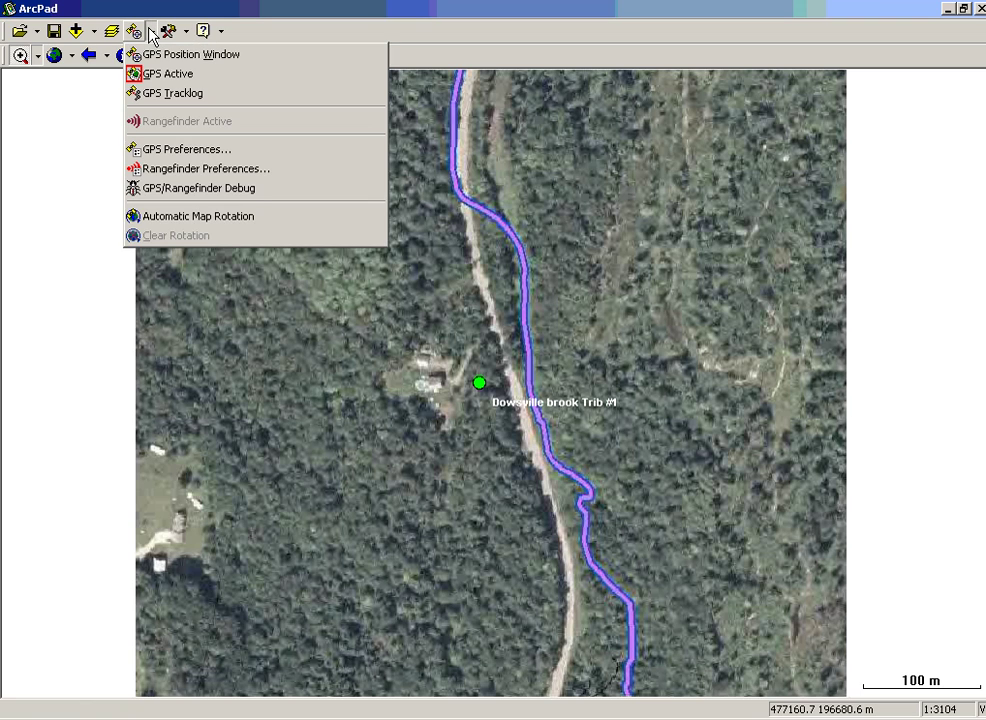
pyautogui.click(168, 152)
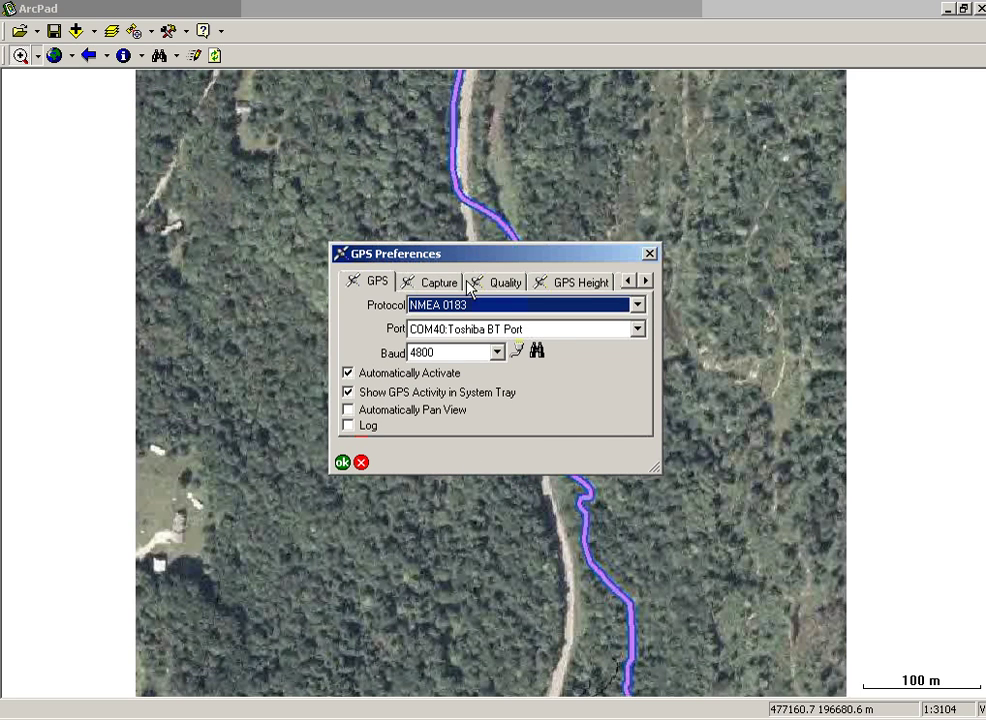
pyautogui.click(432, 282)
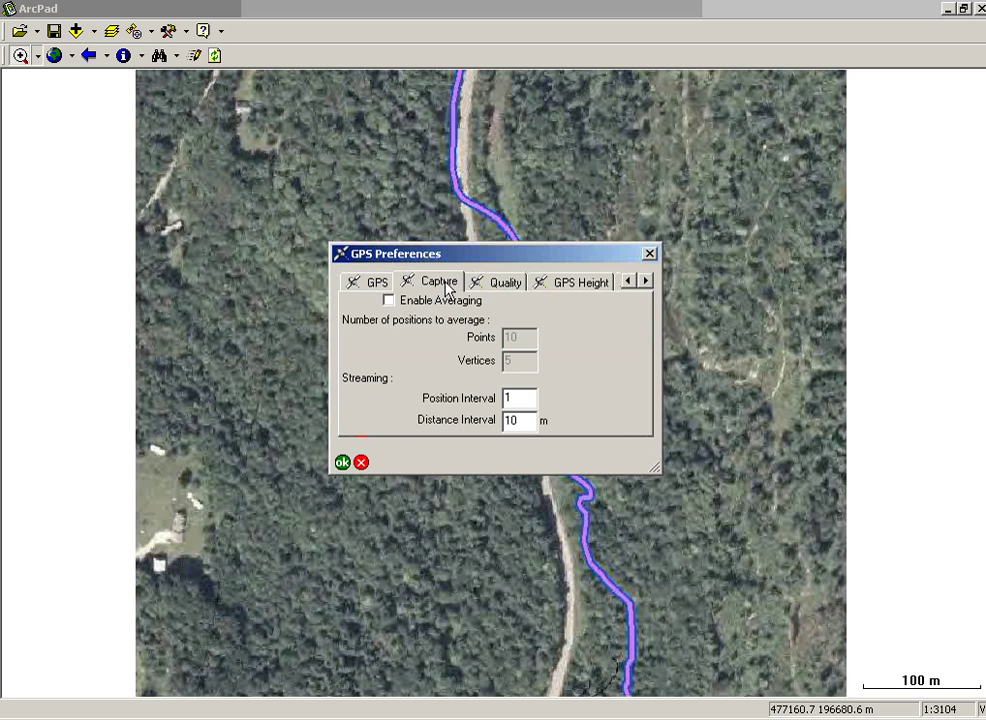
pyautogui.click(389, 301)
pyautogui.moveTo(511, 337); pyautogui.dragTo(435, 333)
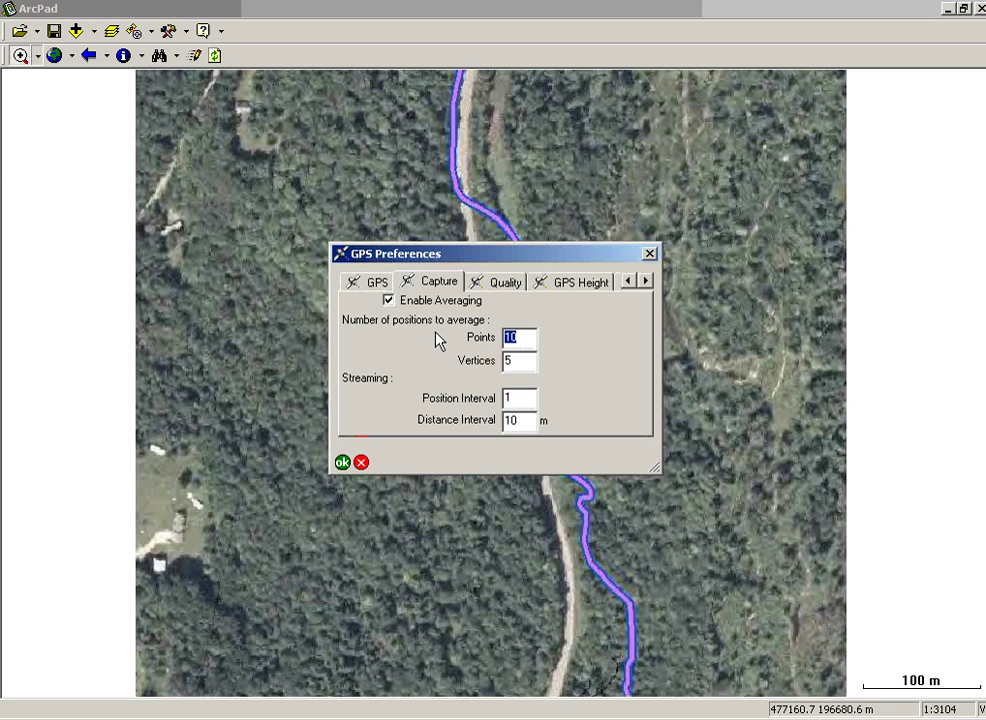
pyautogui.write('30')
# Set GPS quality to non-compulsory warnings with a maximum PDOP of 6 and 3D Mode Only enabled
pyautogui.click(506, 283)
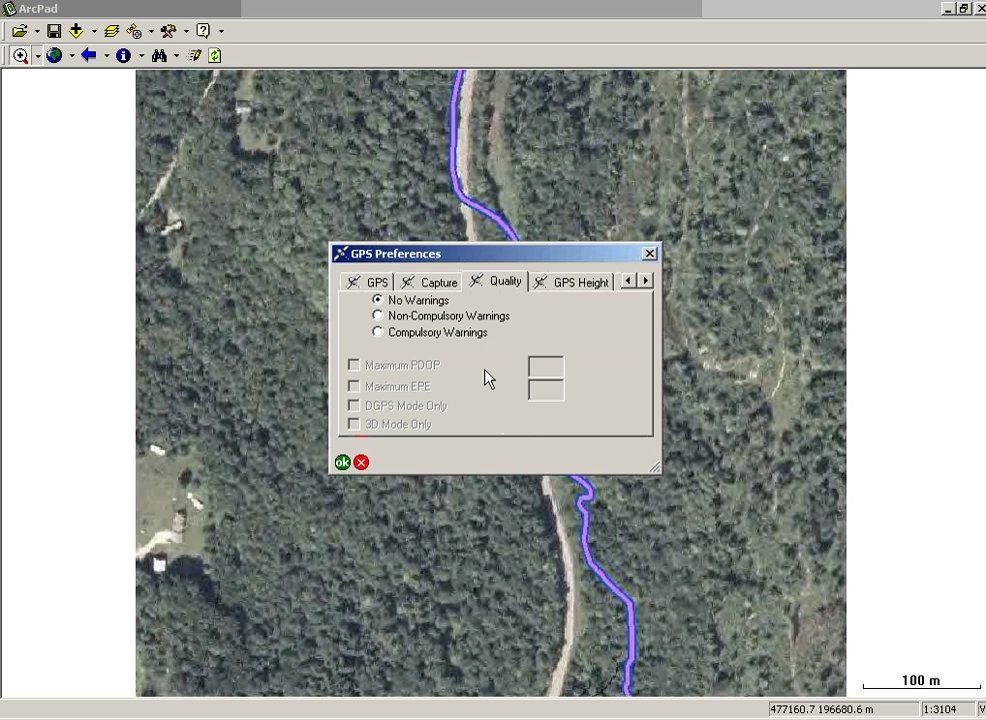
pyautogui.click(378, 316)
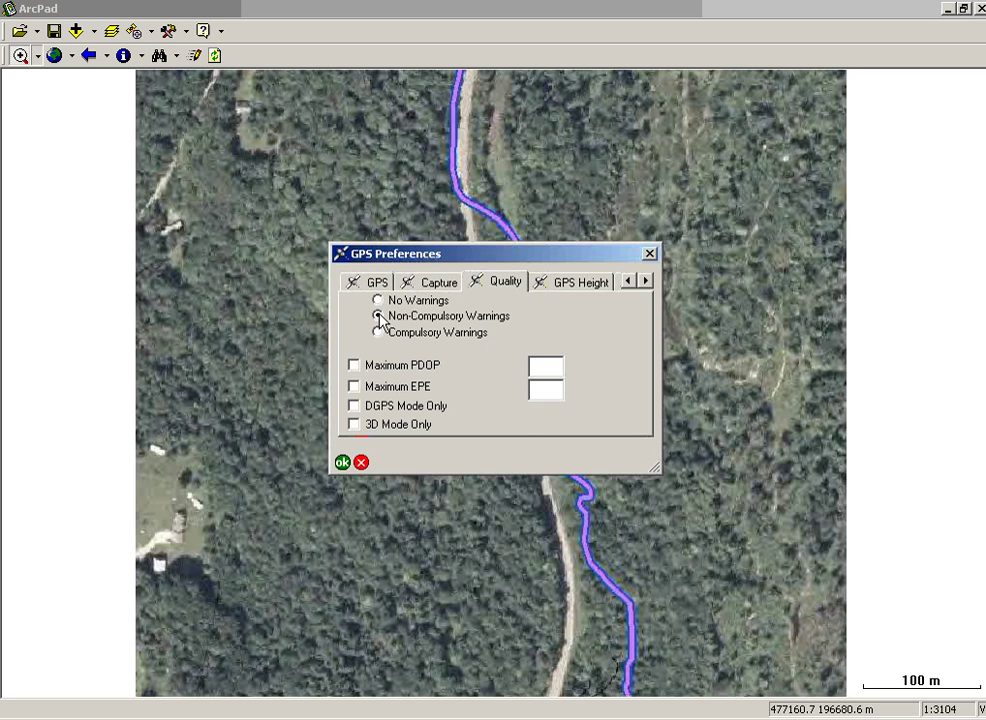
pyautogui.click(354, 366)
pyautogui.write('6')
pyautogui.click(357, 424)
# Set the GPS antenna height to 1.5 m and check the GPS datum setting
pyautogui.click(560, 285)
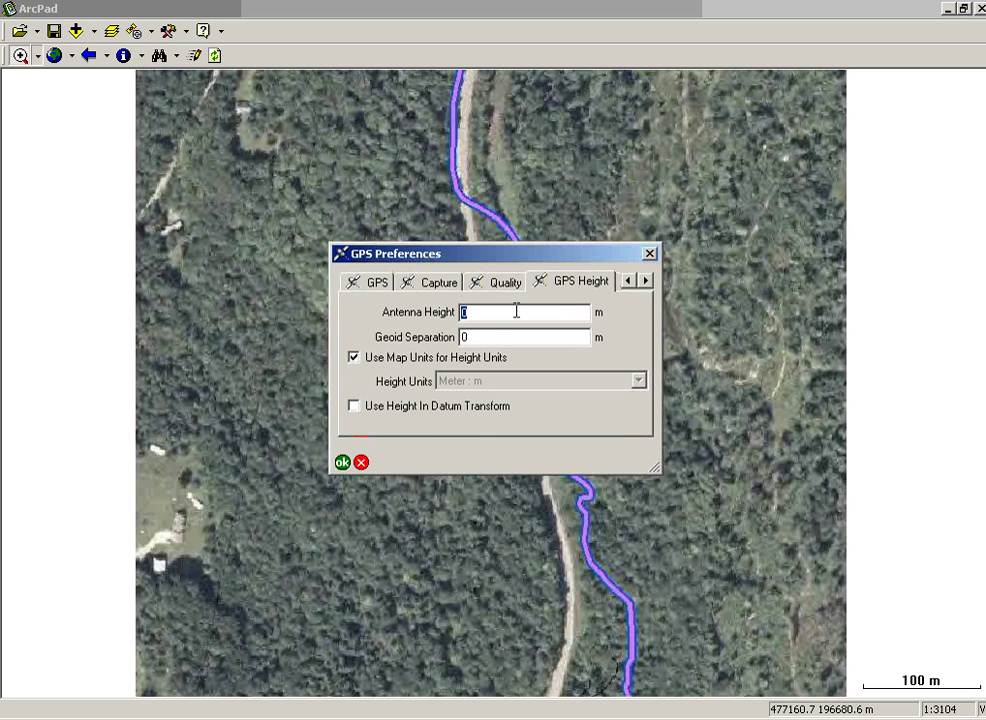
pyautogui.write('1.5')
pyautogui.click(645, 280)
pyautogui.click(595, 283)
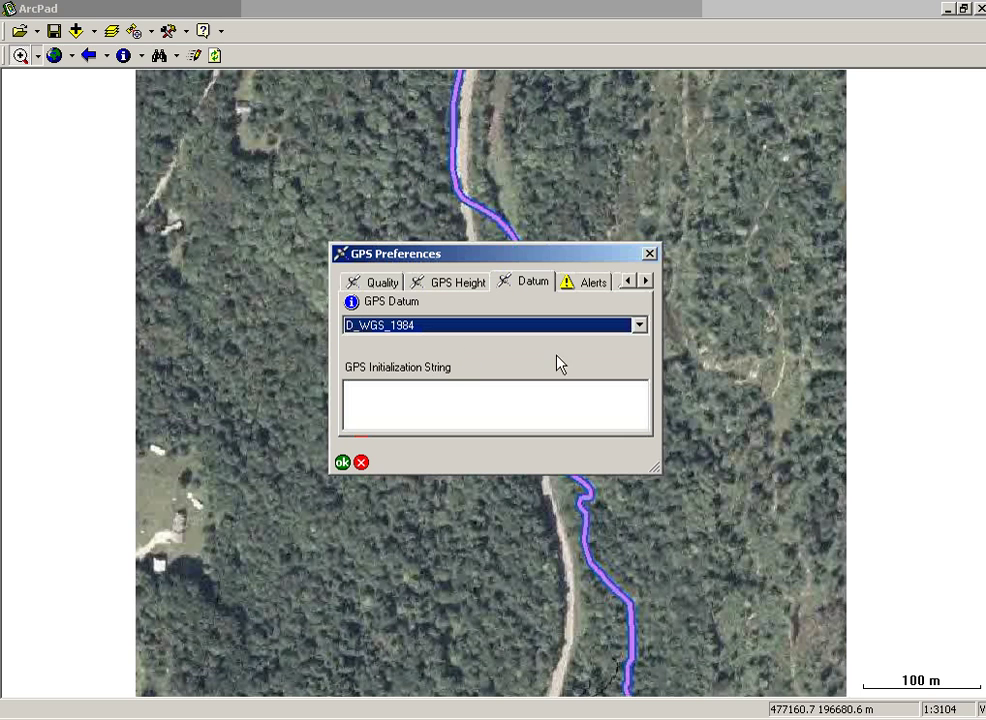
# Review the GPS alerts and last known location settings, and accept the GPS preferences
pyautogui.click(589, 283)
pyautogui.moveTo(649, 343)
pyautogui.mouseDown()
pyautogui.moveTo(640, 392)
pyautogui.moveTo(645, 325)
pyautogui.mouseUp()
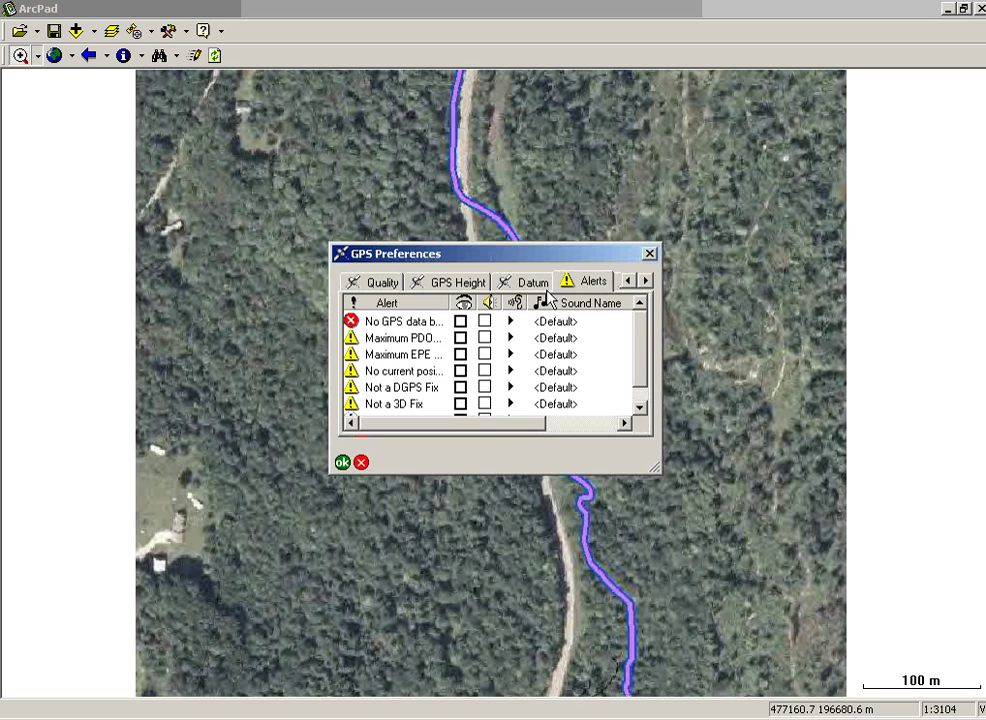
pyautogui.moveTo(474, 303); pyautogui.dragTo(530, 303)
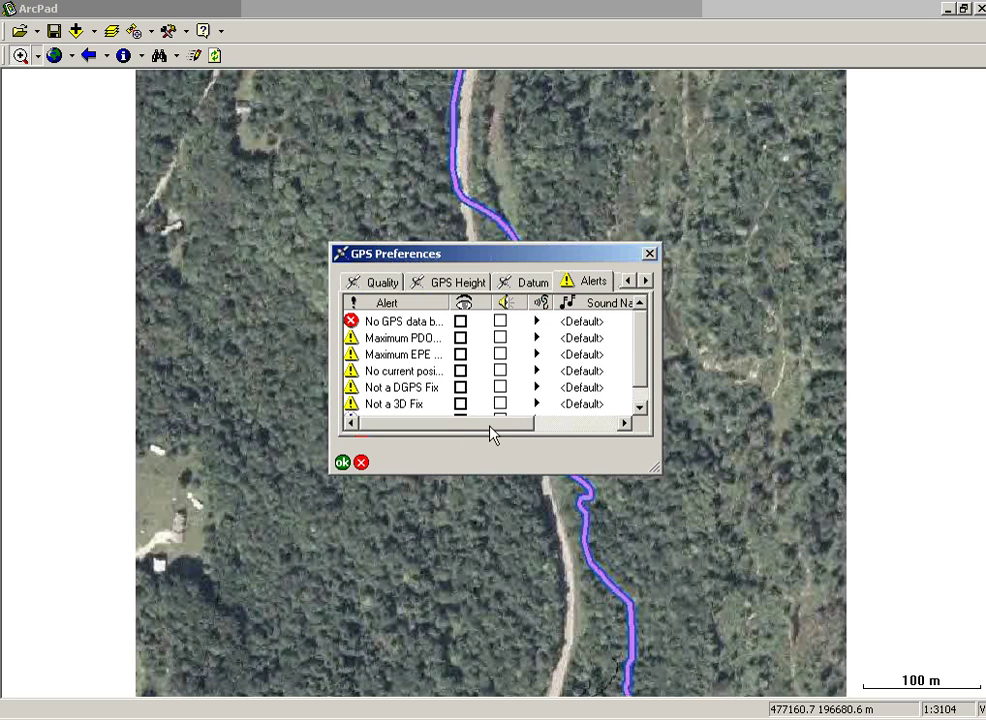
pyautogui.click(644, 286)
pyautogui.click(594, 283)
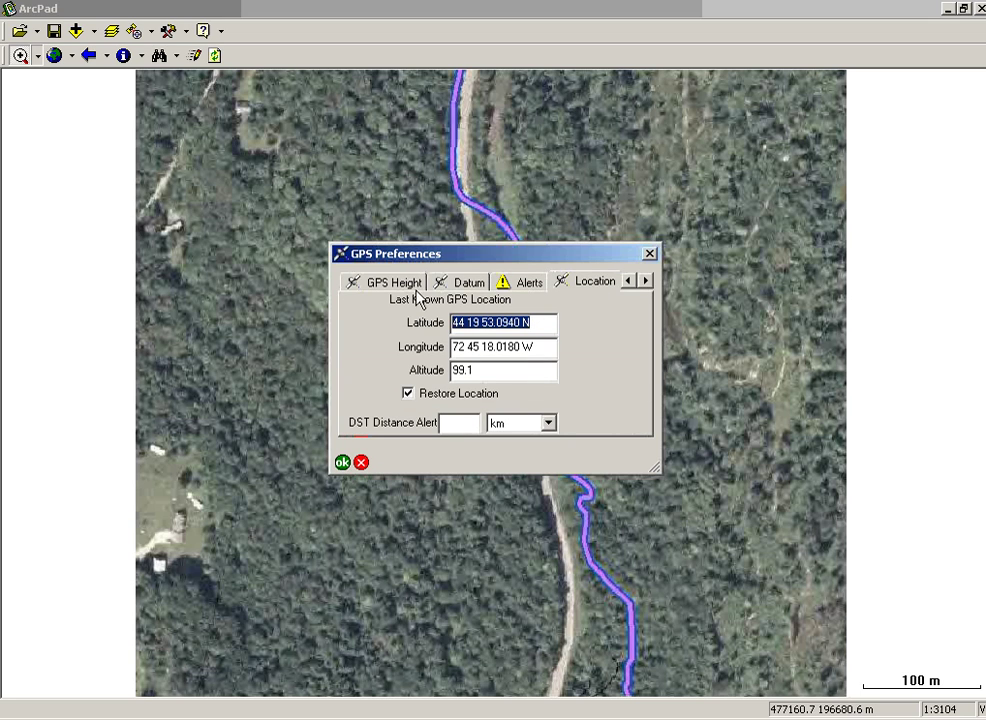
pyautogui.click(398, 285)
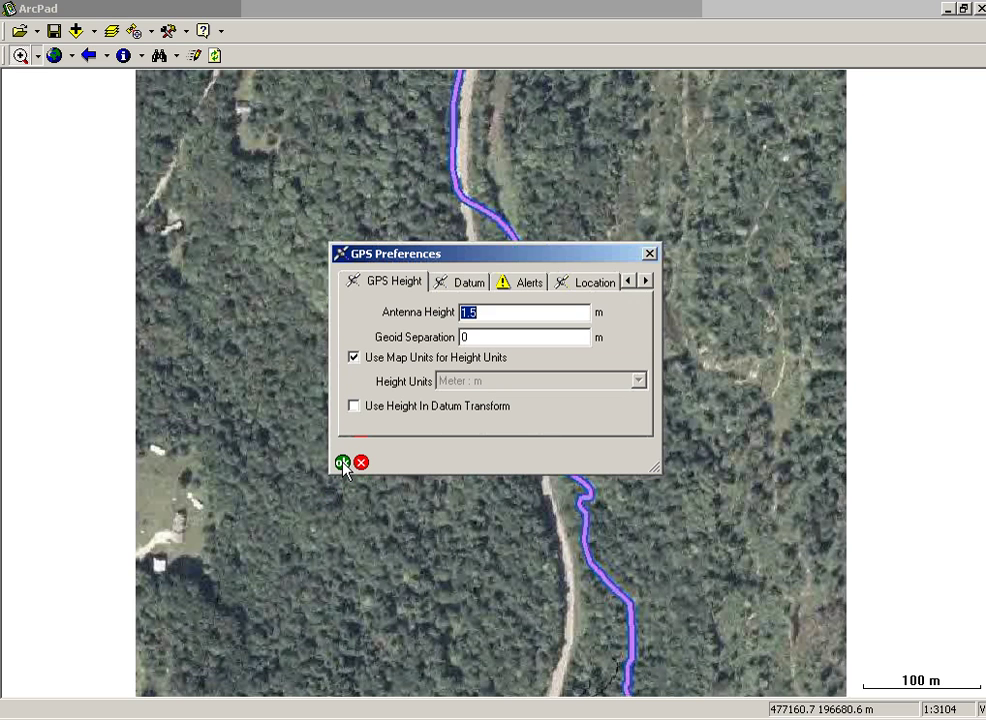
pyautogui.click(342, 463)
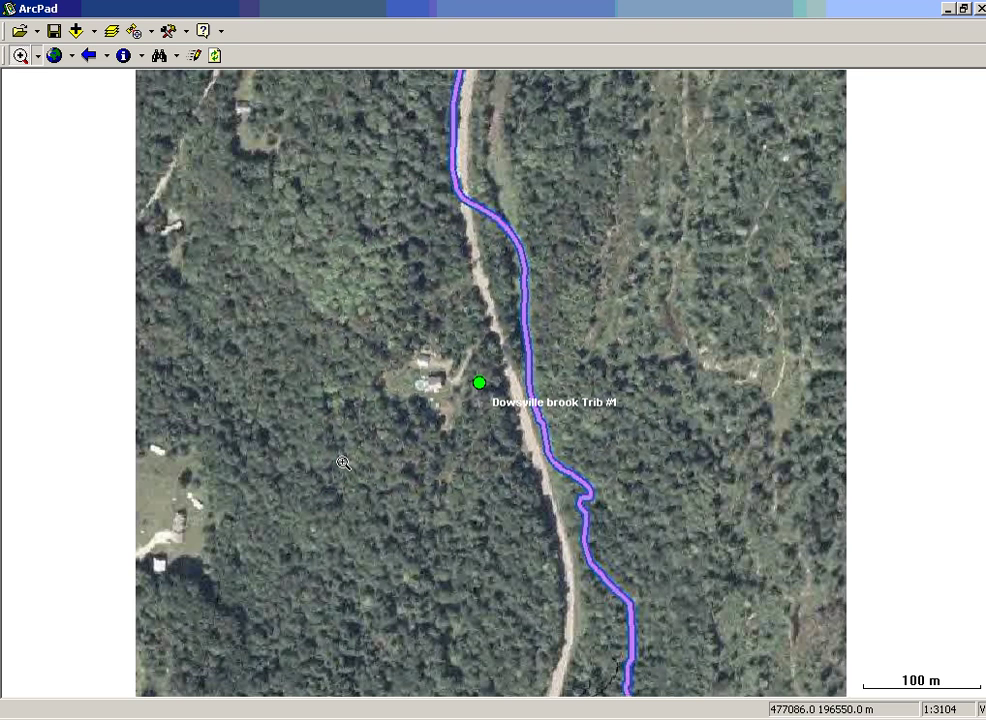
# Show the GPS Position Window, check its available coordinate formats, and move it clear of the editing tools
pyautogui.click(150, 32)
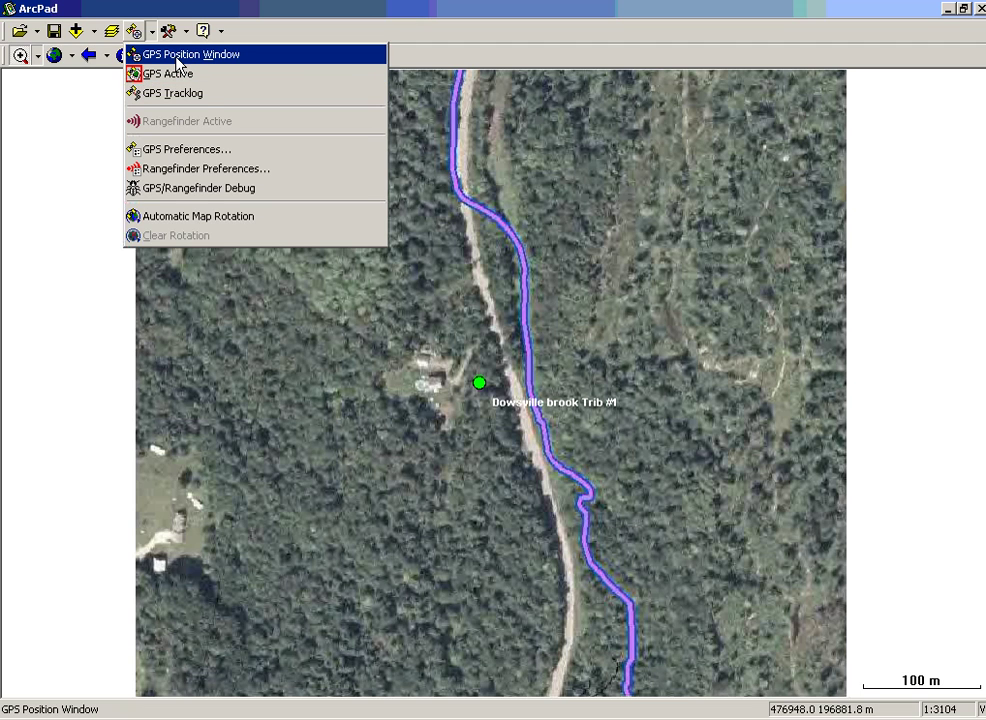
pyautogui.click(177, 56)
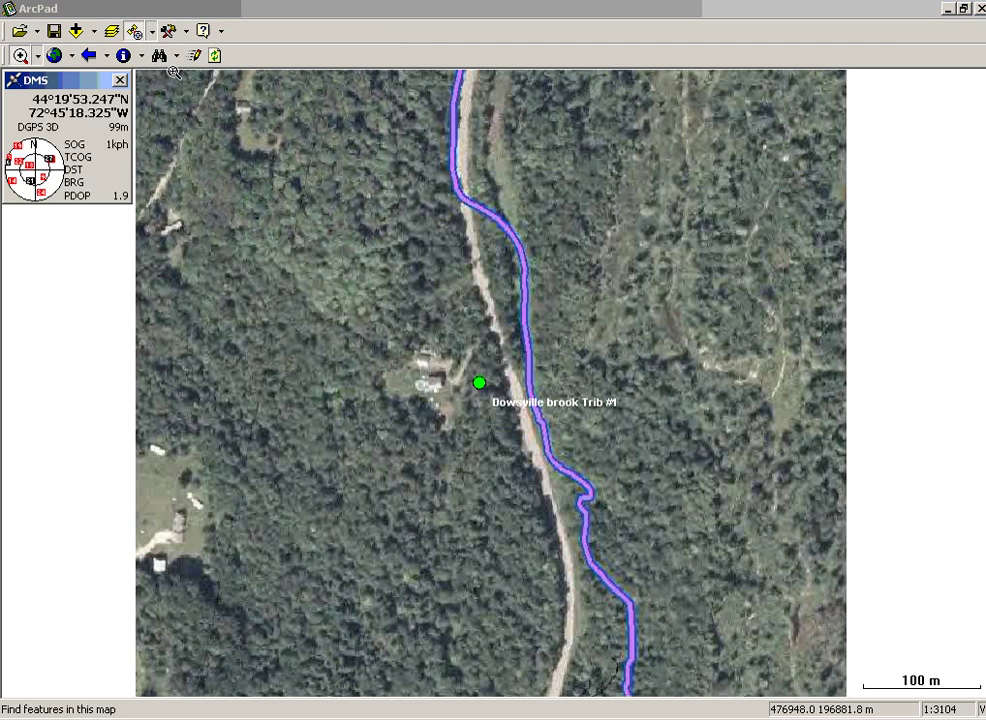
pyautogui.moveTo(60, 80); pyautogui.dragTo(90, 95)
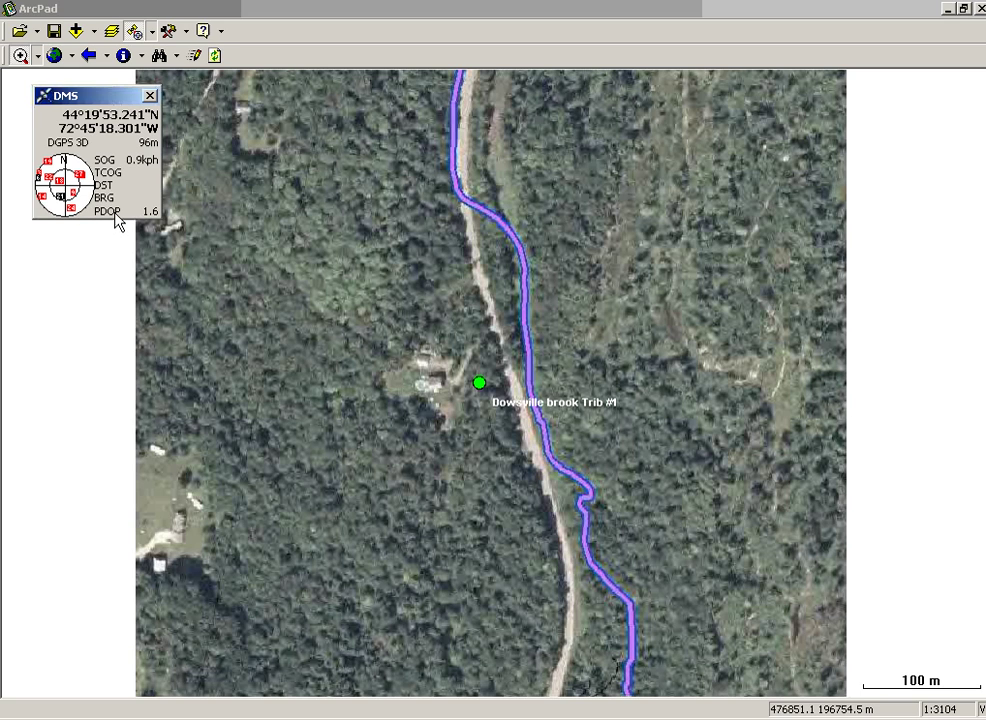
pyautogui.click(105, 124)
pyautogui.click(89, 118)
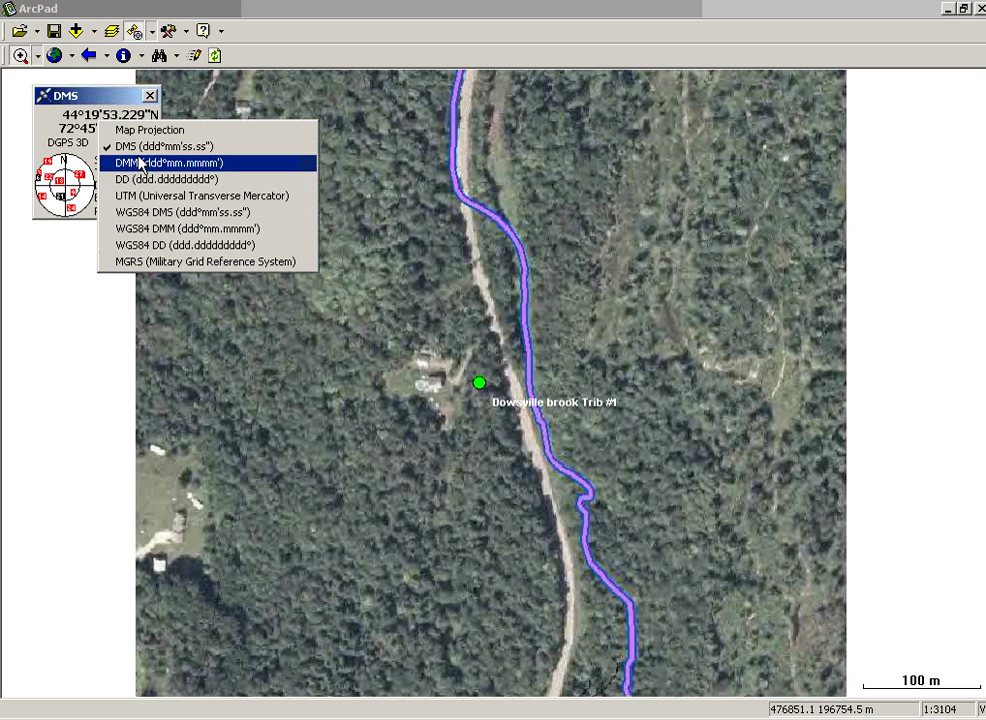
pyautogui.click(97, 103)
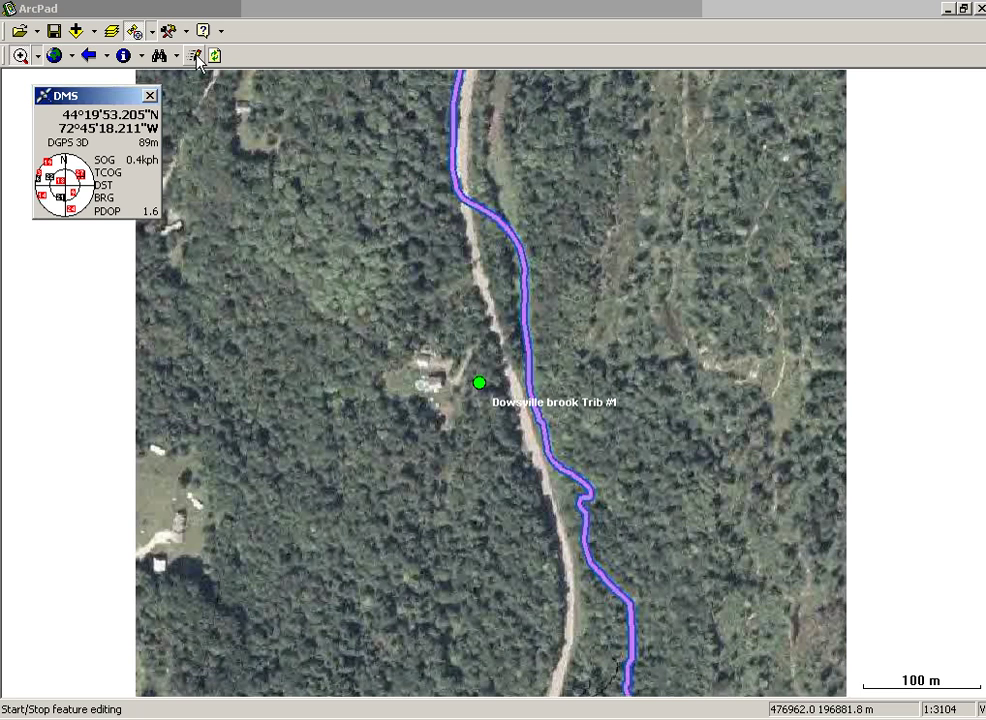
pyautogui.moveTo(104, 96); pyautogui.dragTo(104, 167)
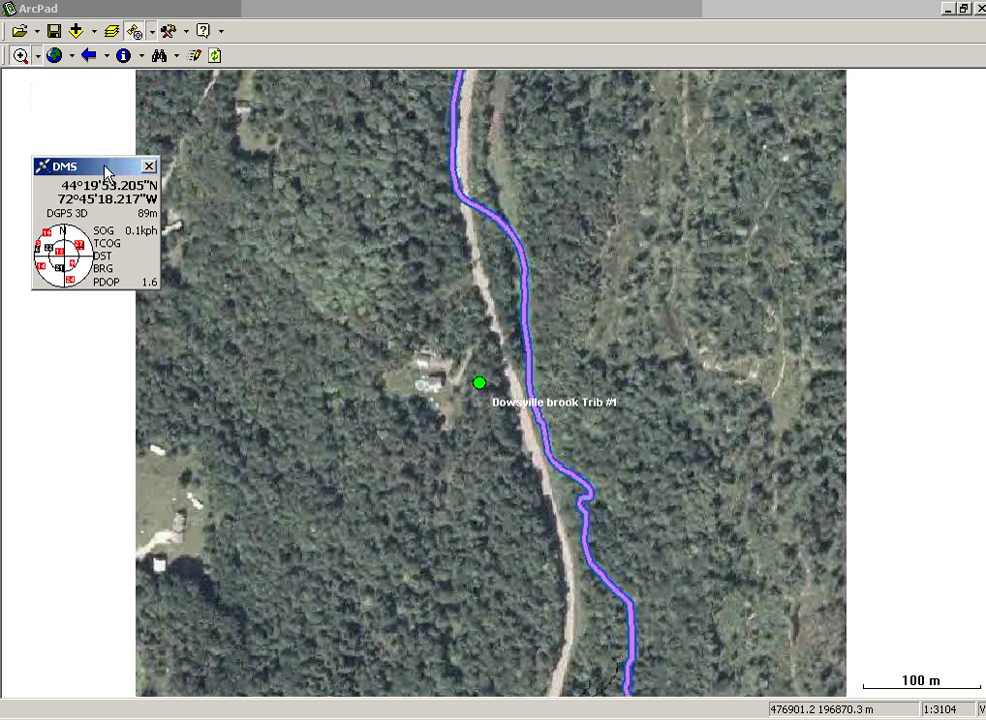
# Start editing the EnvironOther_BIOSITES layer and activate Select & Vertex Editing
pyautogui.click(196, 57)
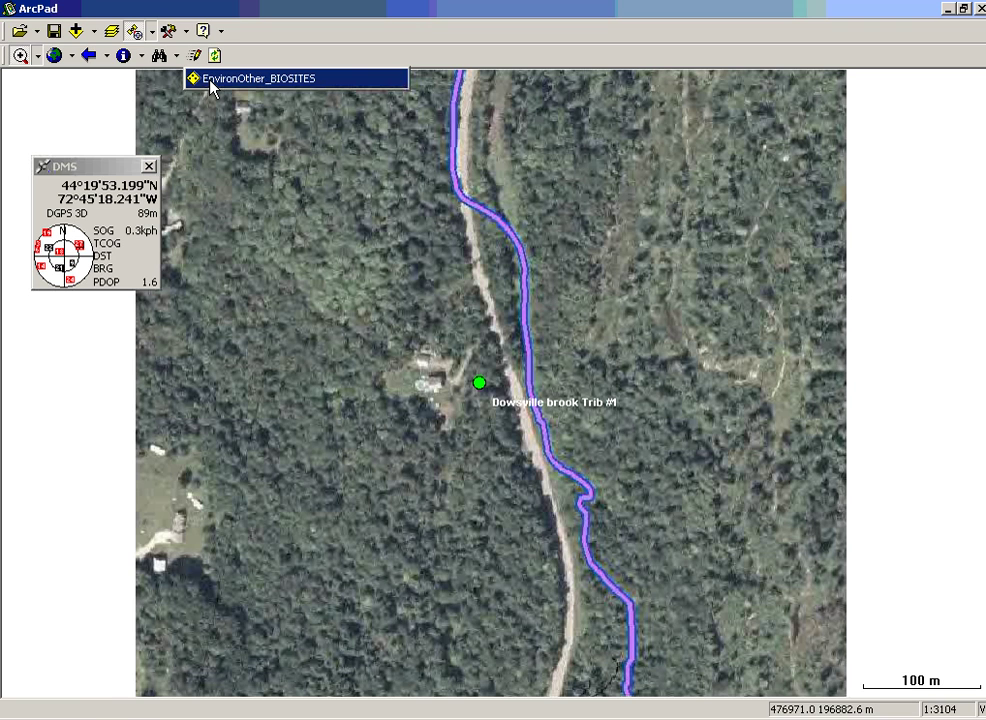
pyautogui.click(211, 86)
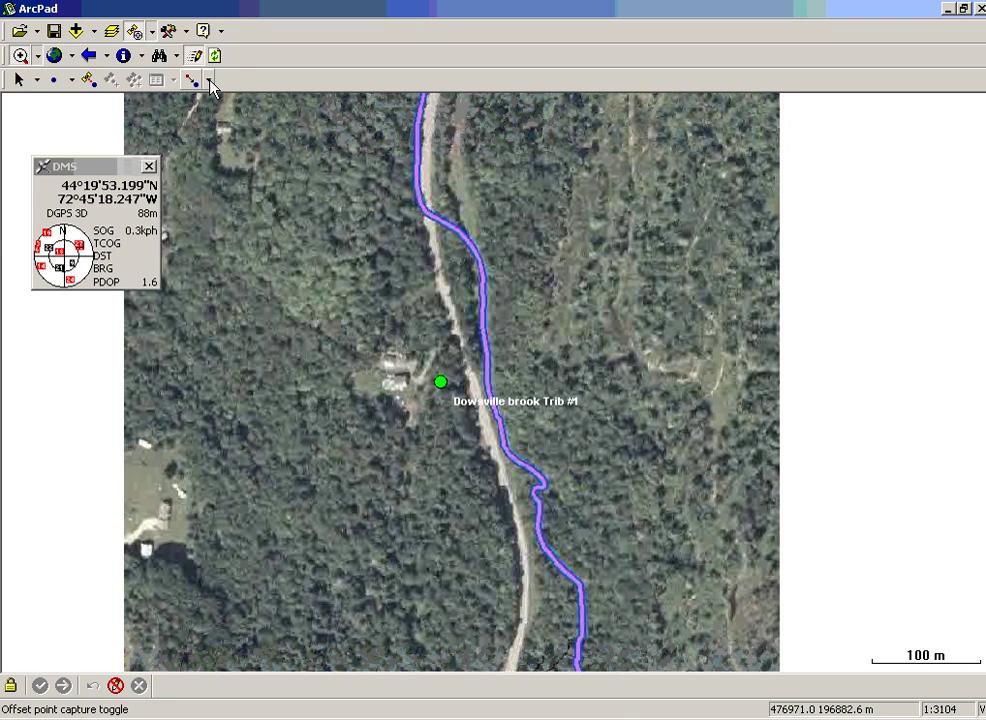
pyautogui.click(194, 82)
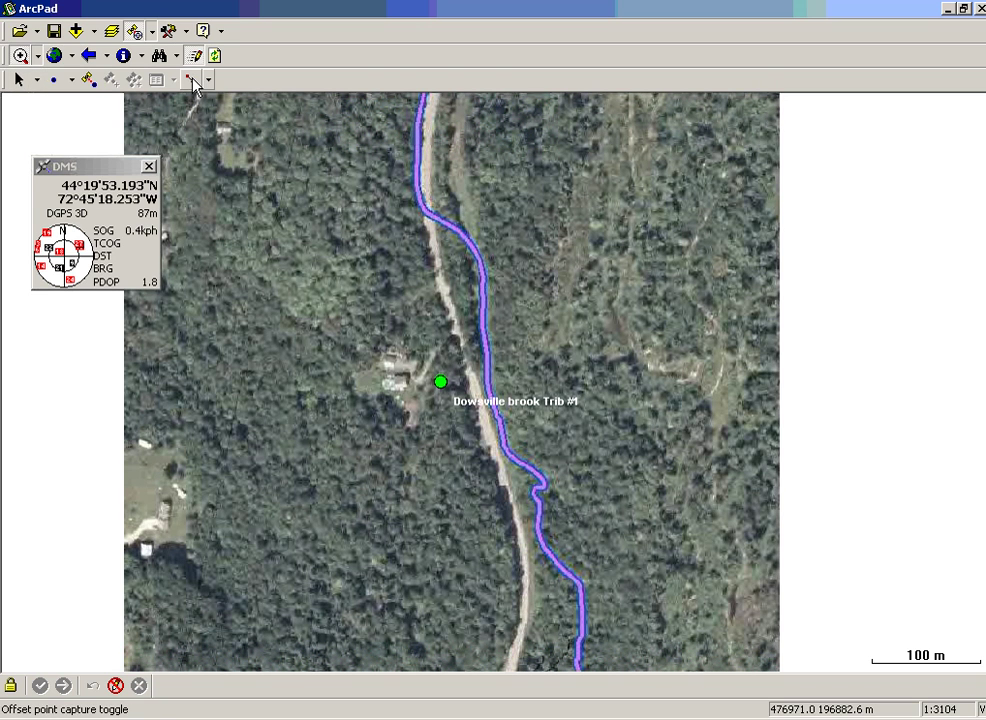
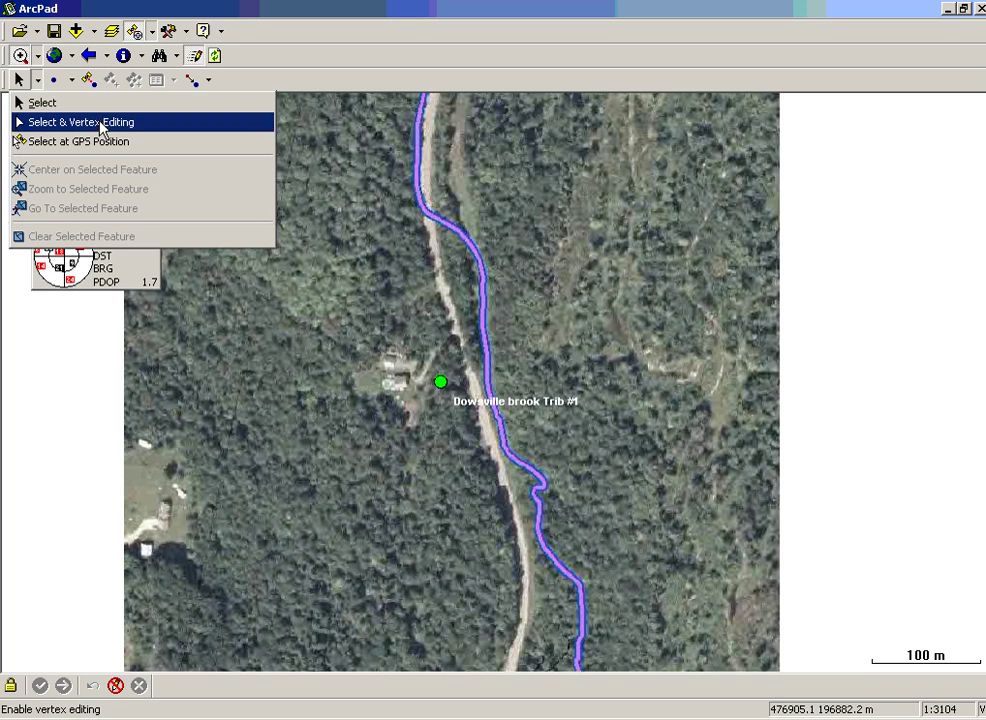
pyautogui.click(101, 127)
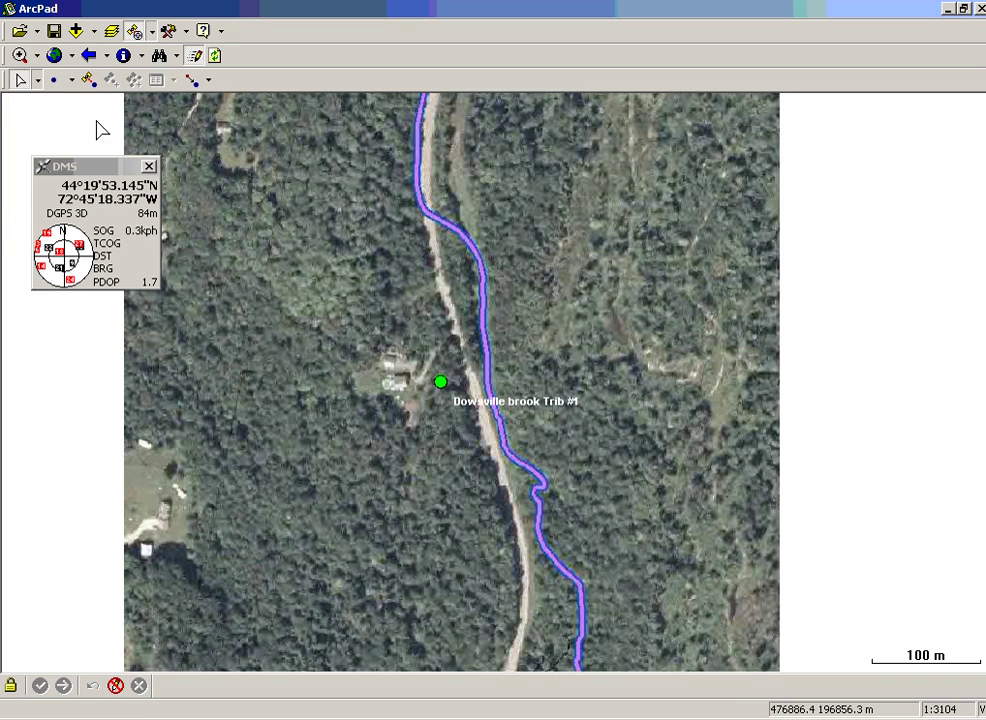
# Move the Dowsville brook Trib #1 point to the current GPS position and commit the change
pyautogui.click(441, 381)
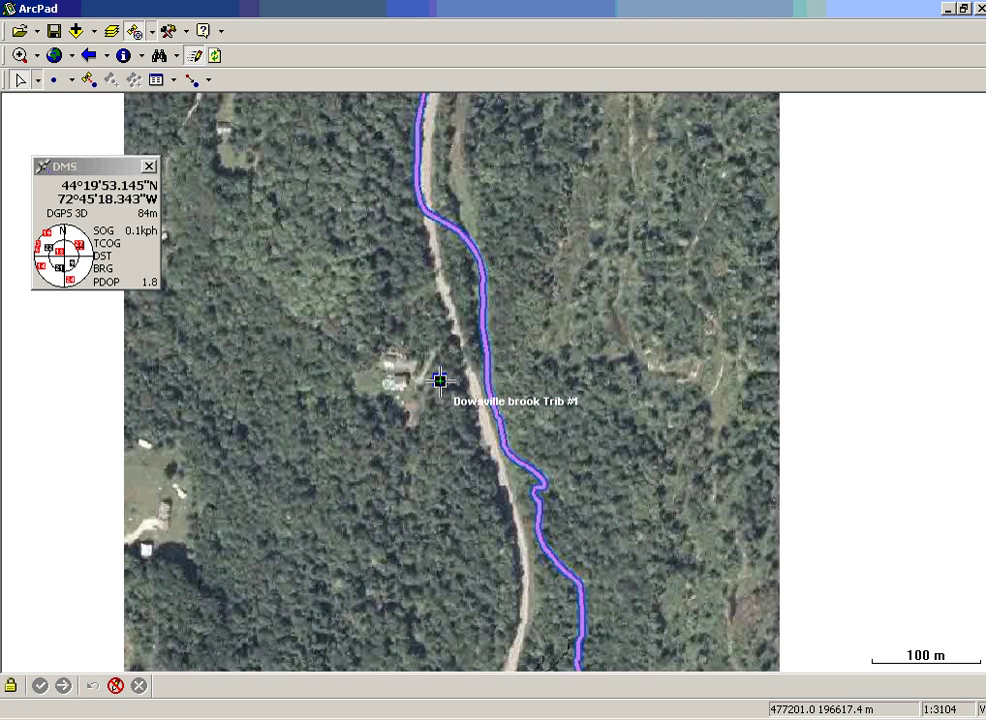
pyautogui.rightClick(440, 381)
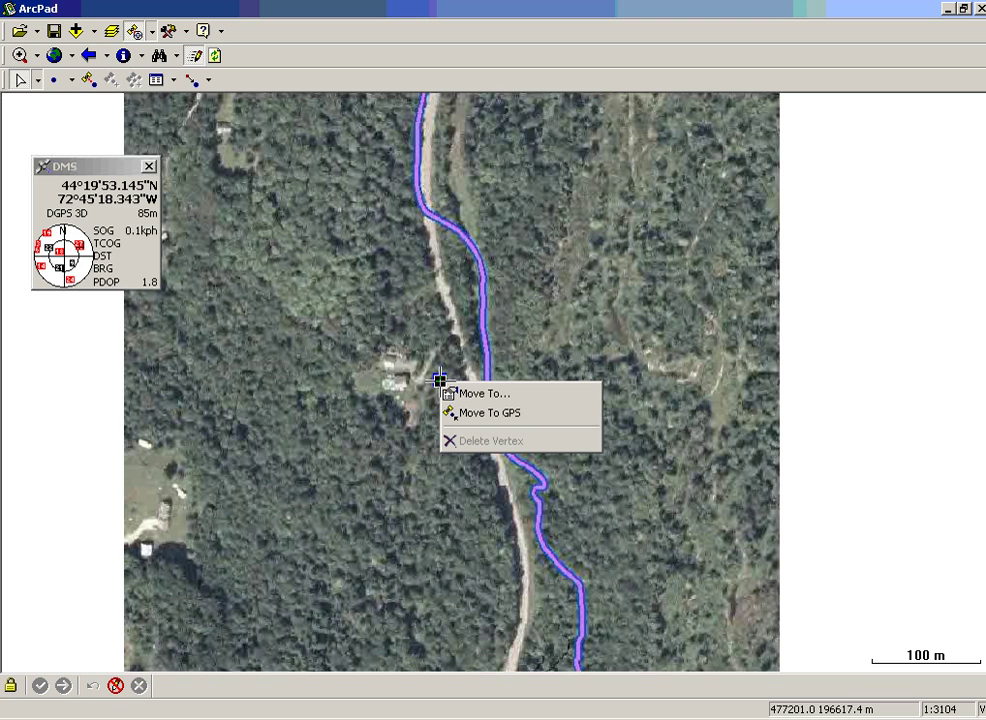
pyautogui.click(495, 412)
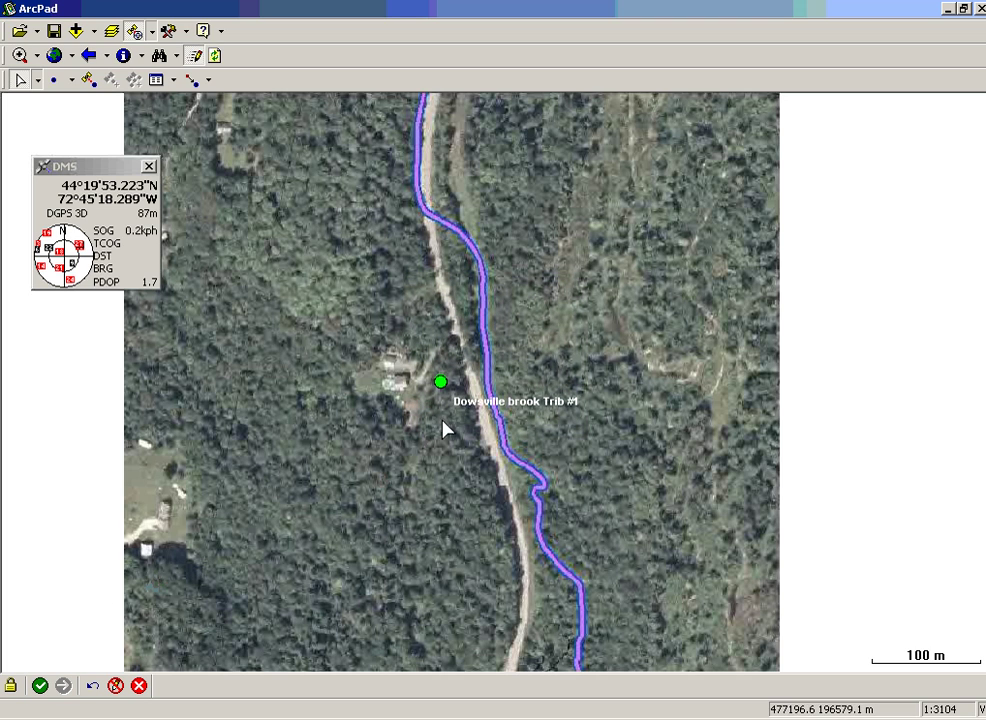
pyautogui.click(40, 686)
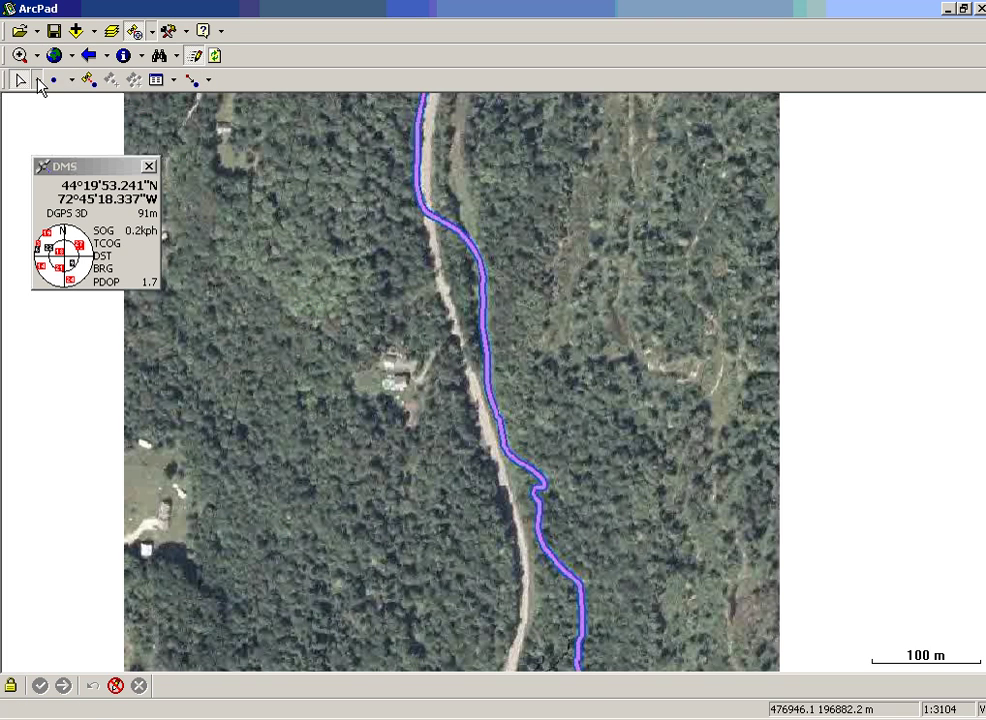
# Enable Automatically Pan View in the GPS preferences and accept them so the map follows the current GPS position
pyautogui.click(151, 33)
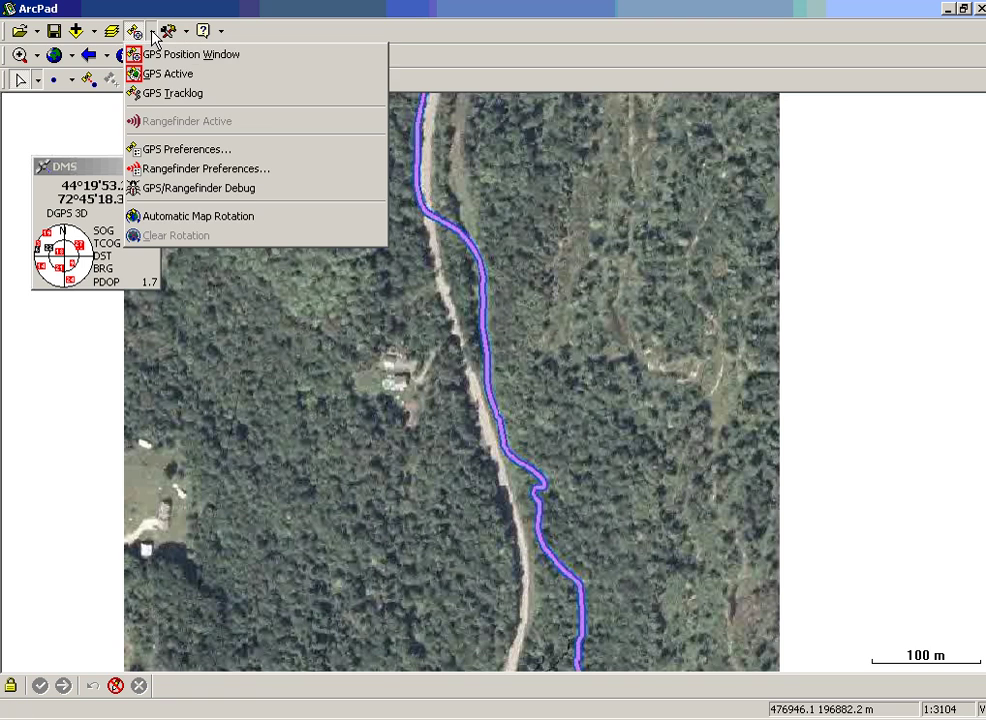
pyautogui.click(185, 151)
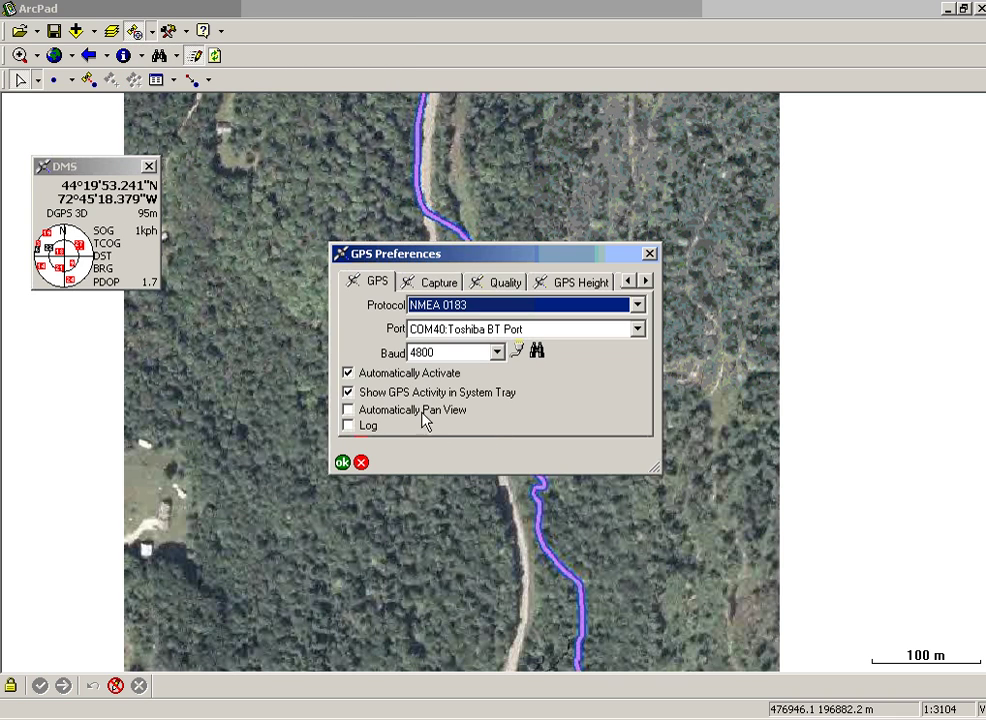
pyautogui.click(348, 411)
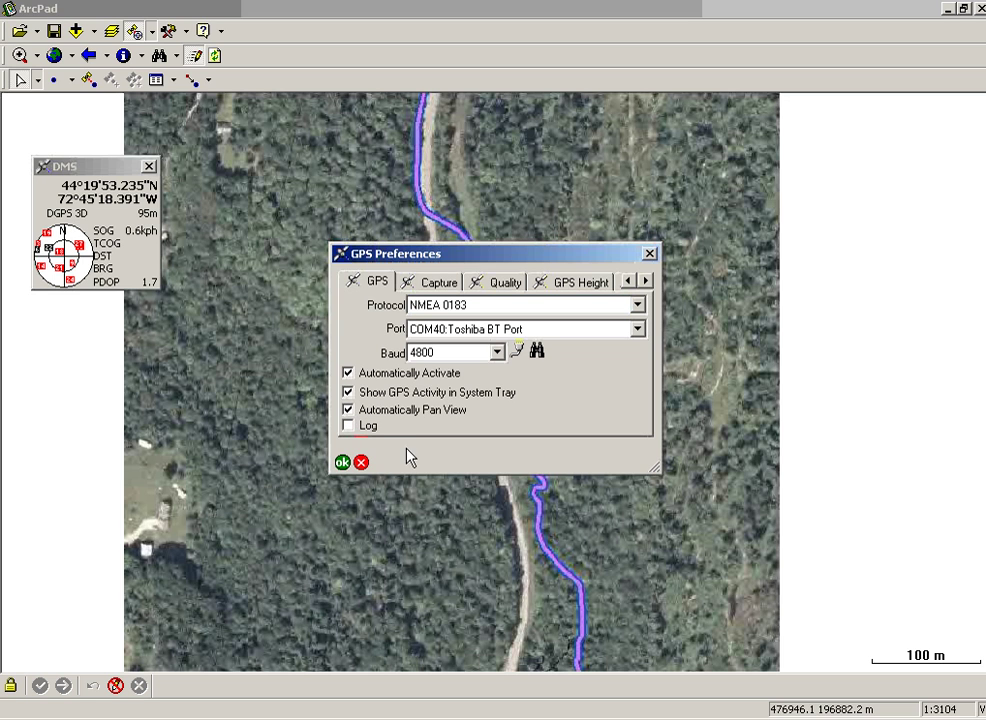
pyautogui.click(343, 463)
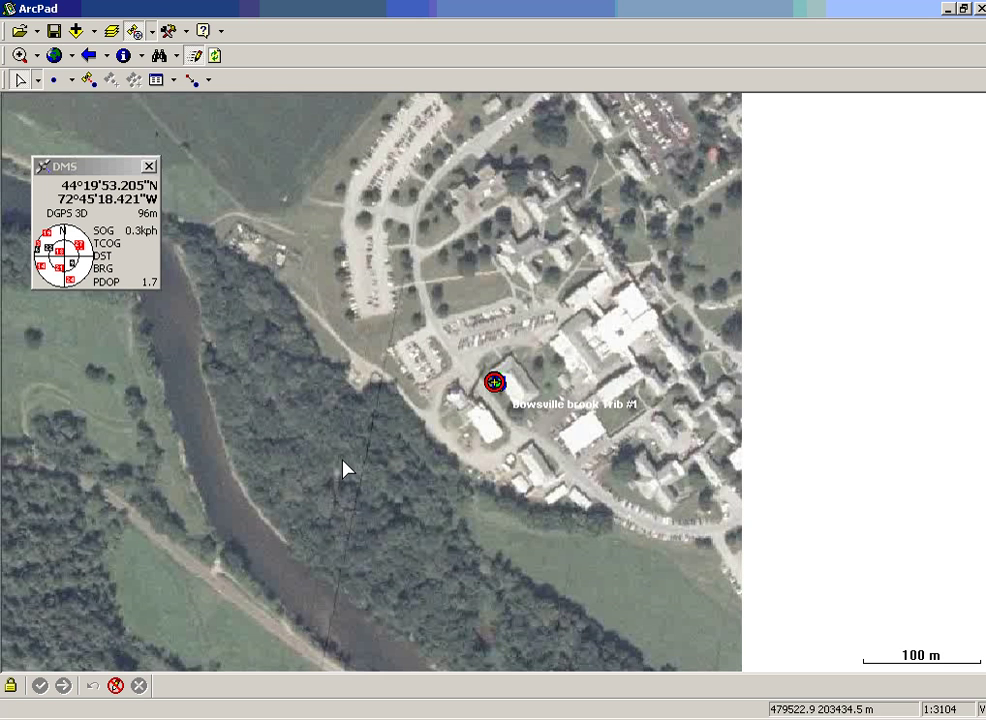
# Capture a new EnvironOther_BIOSITES point at the current GPS position and move its form clear of the position marker
pyautogui.click(20, 55)
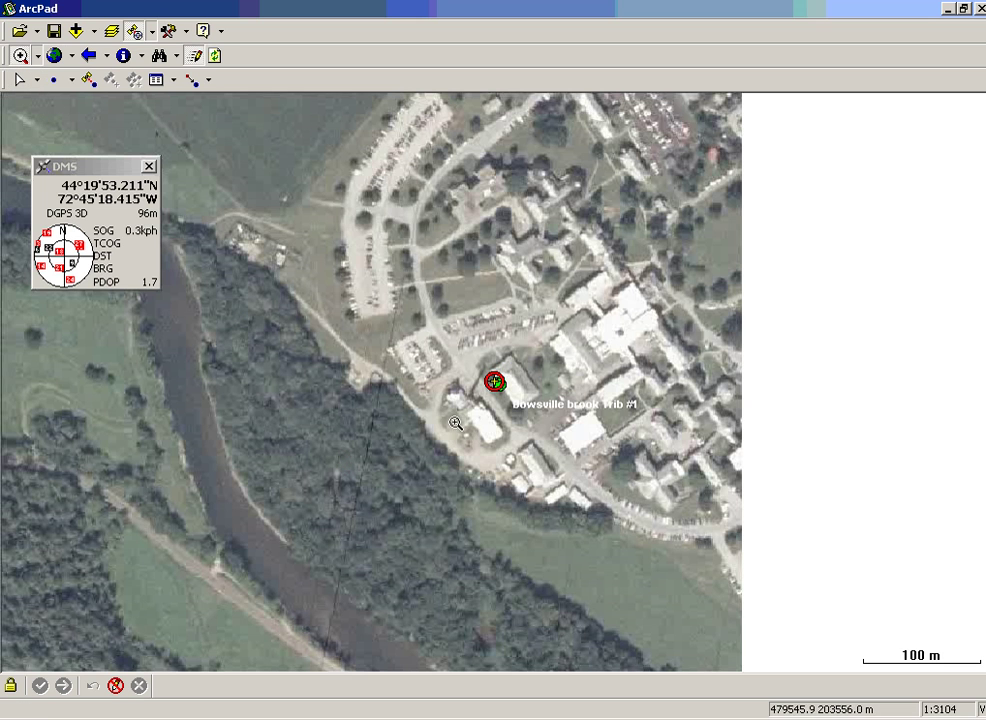
pyautogui.moveTo(391, 297); pyautogui.dragTo(585, 459)
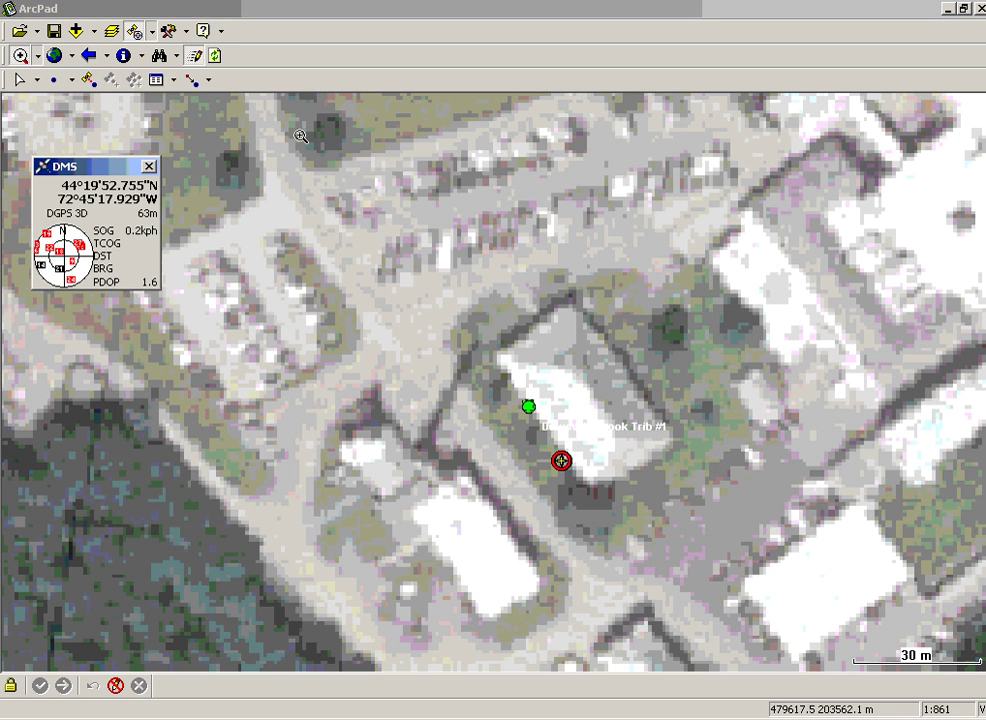
pyautogui.click(37, 55)
pyautogui.click(40, 80)
pyautogui.moveTo(340, 259); pyautogui.dragTo(619, 462)
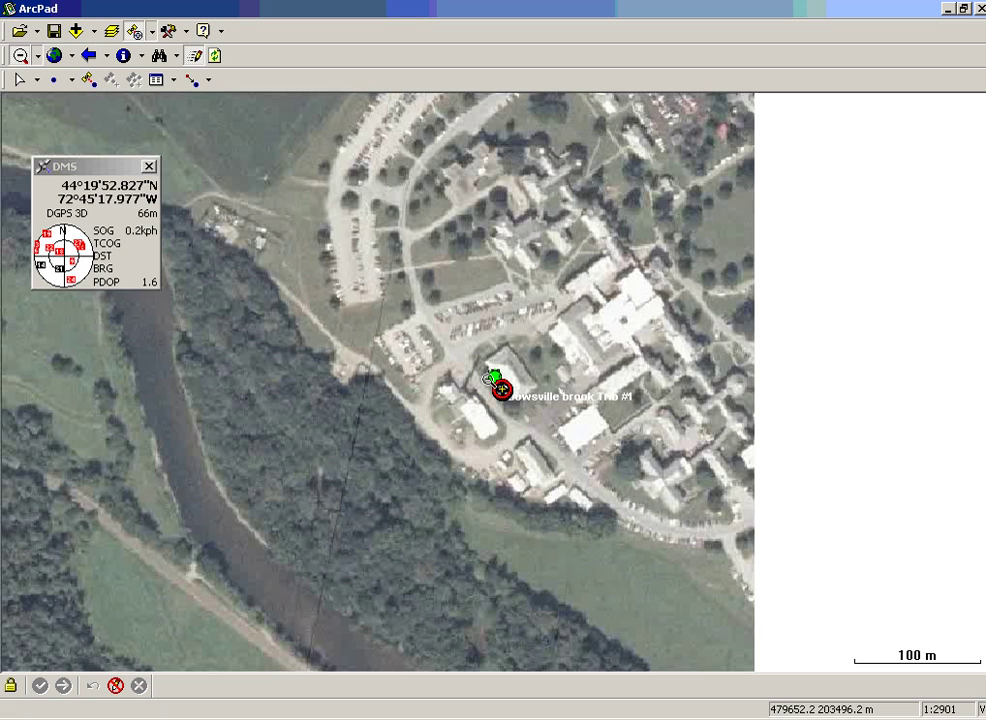
pyautogui.click(89, 82)
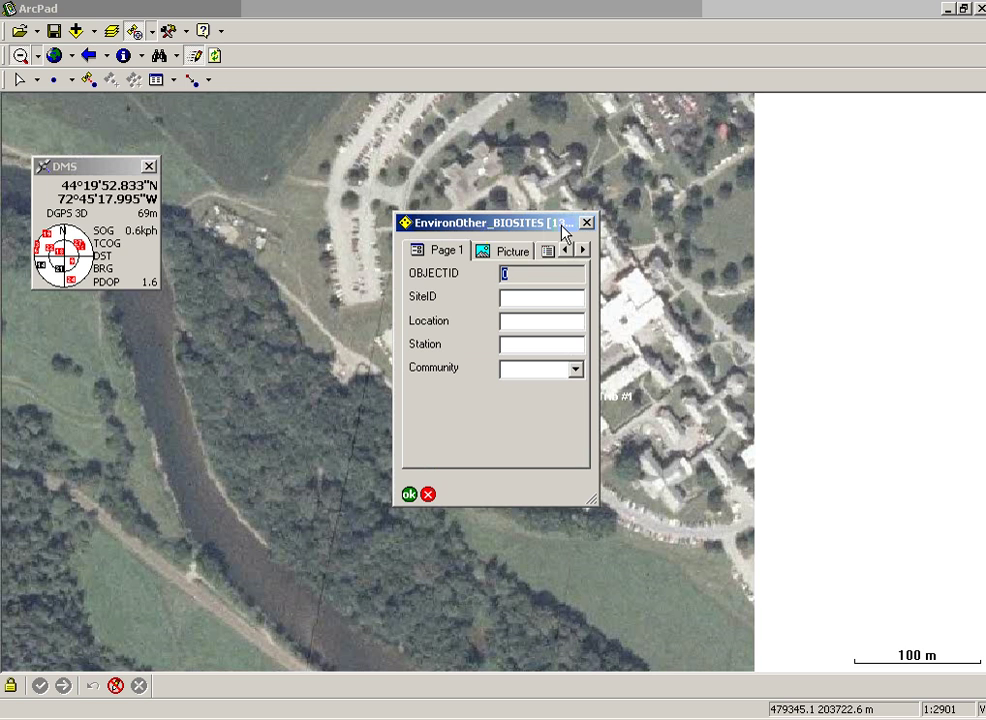
pyautogui.moveTo(563, 232); pyautogui.dragTo(456, 225)
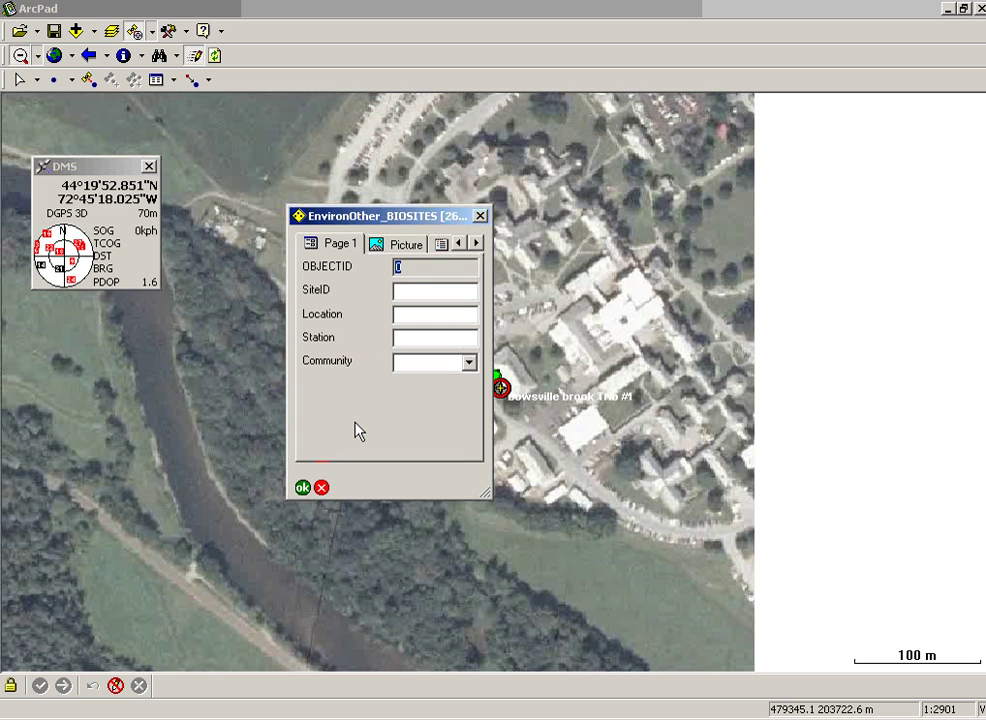
# Fill in the new point's SiteID test, Location rmLaundry, Station test and Community Fish, and accept the form
pyautogui.click(430, 292)
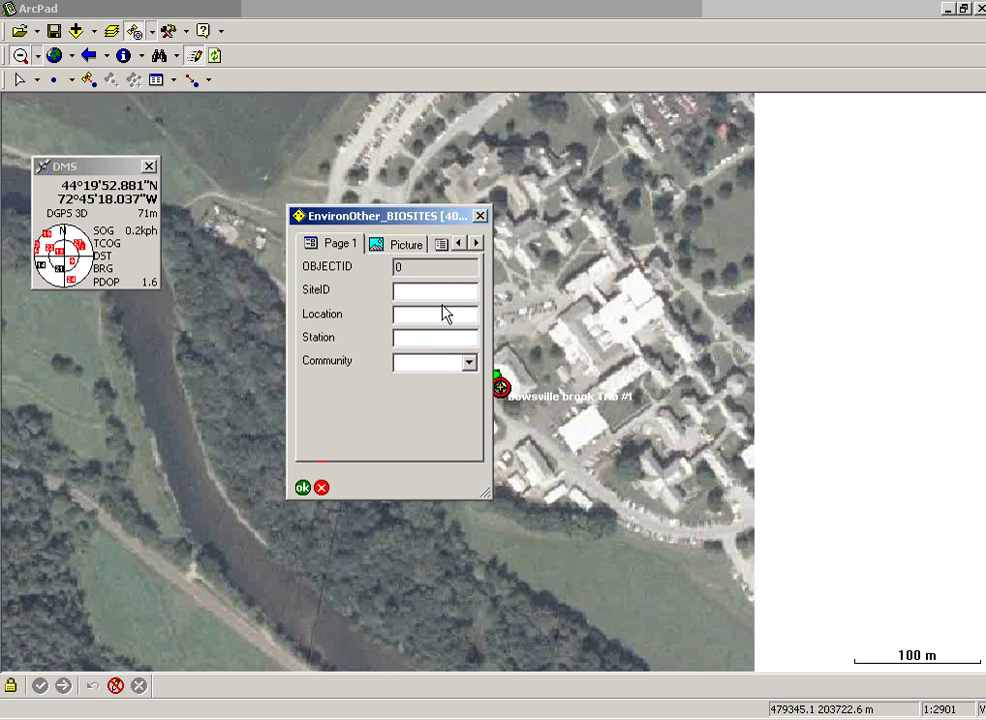
pyautogui.write('test')
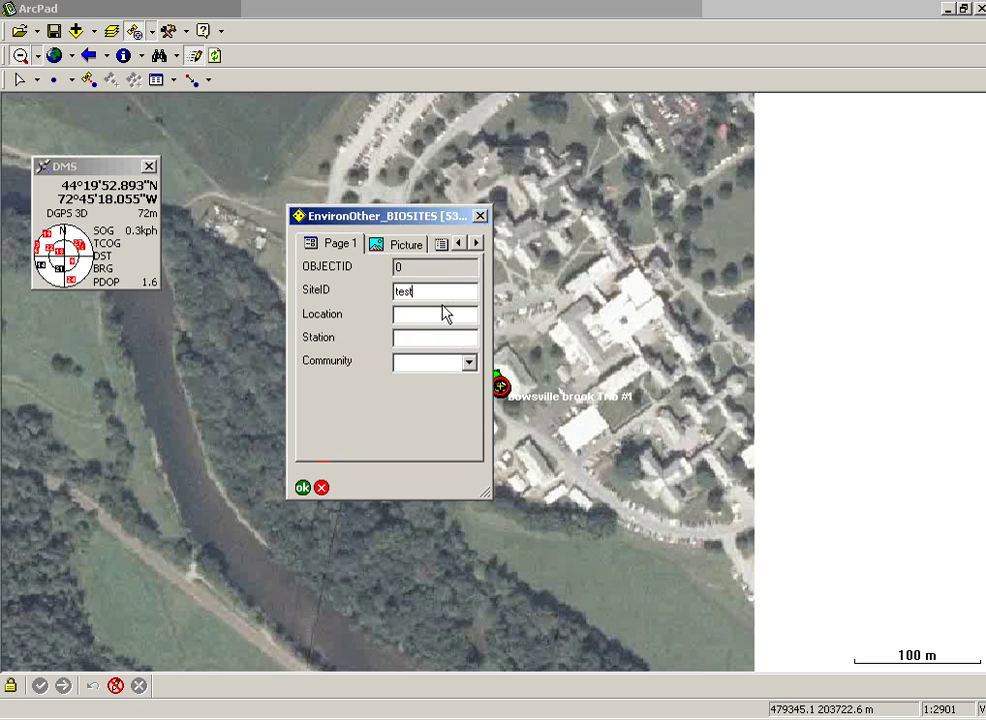
pyautogui.write('rmLaundry')
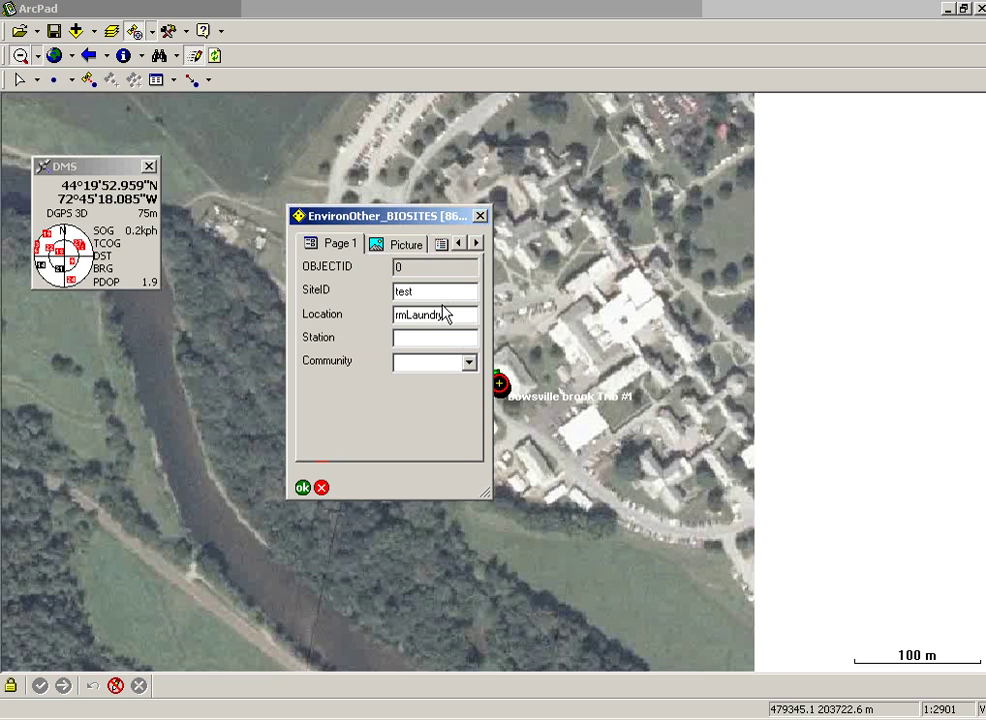
pyautogui.write('test')
pyautogui.press('Tab')
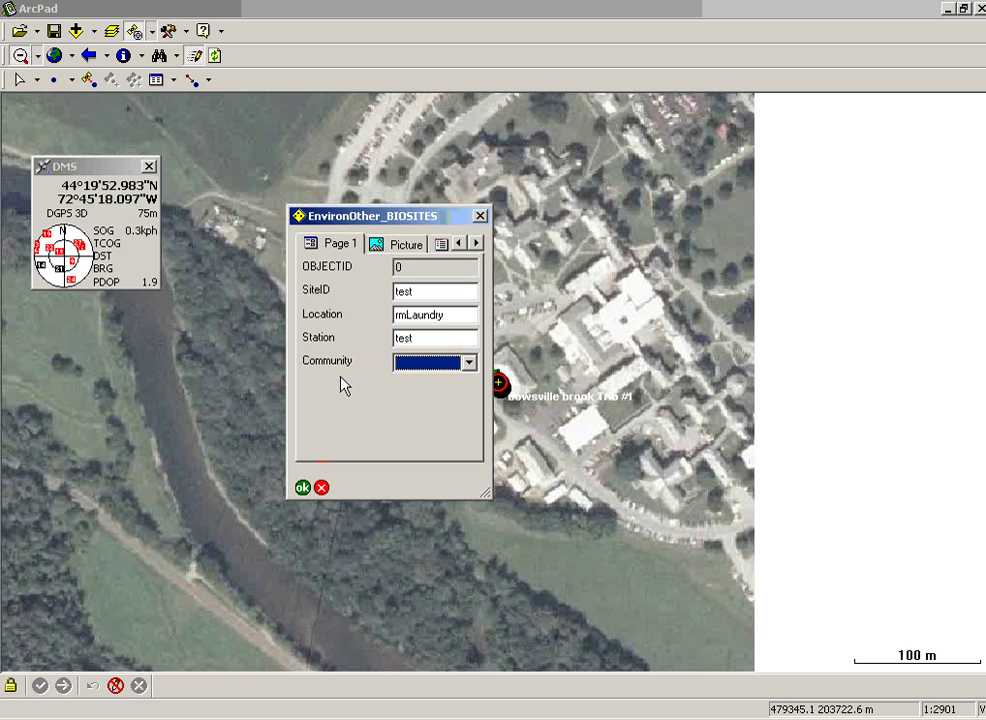
pyautogui.click(469, 364)
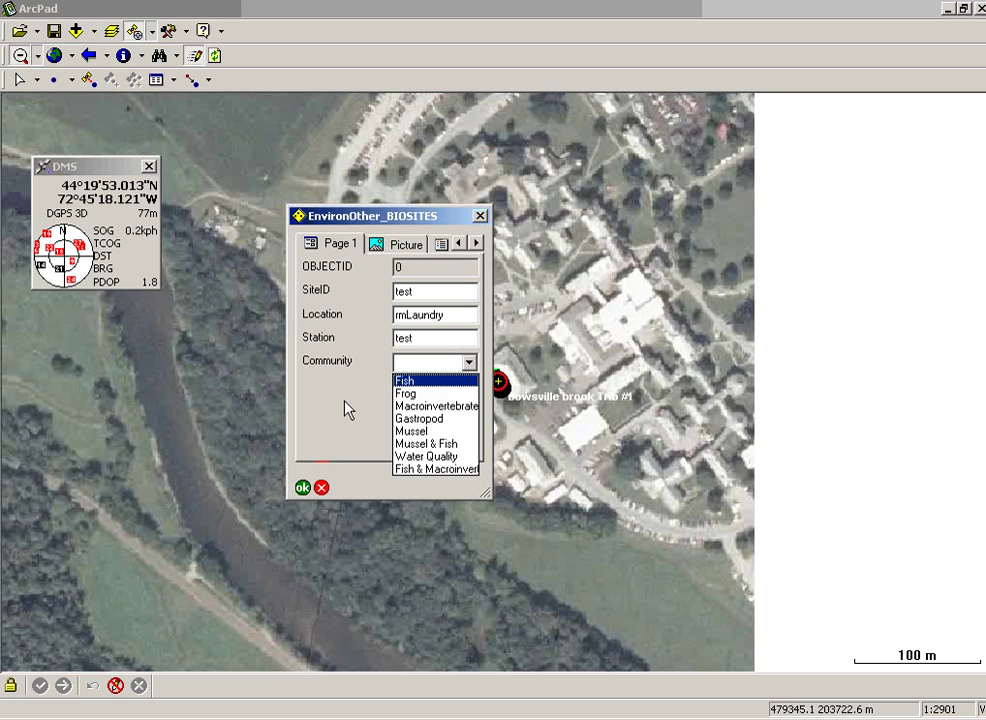
pyautogui.click(408, 384)
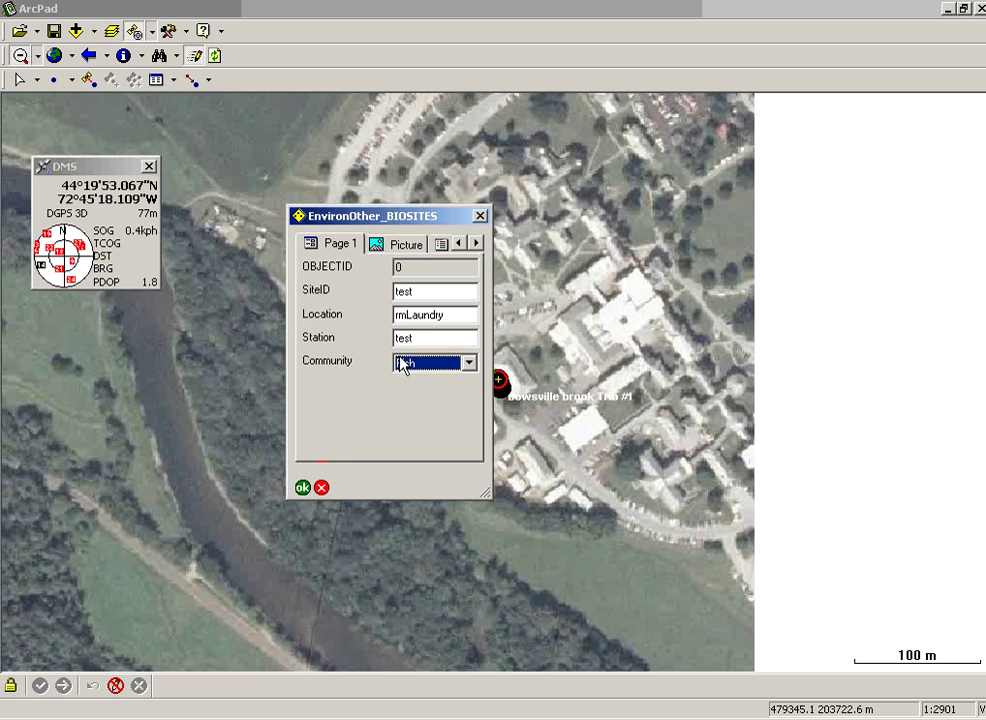
pyautogui.click(303, 488)
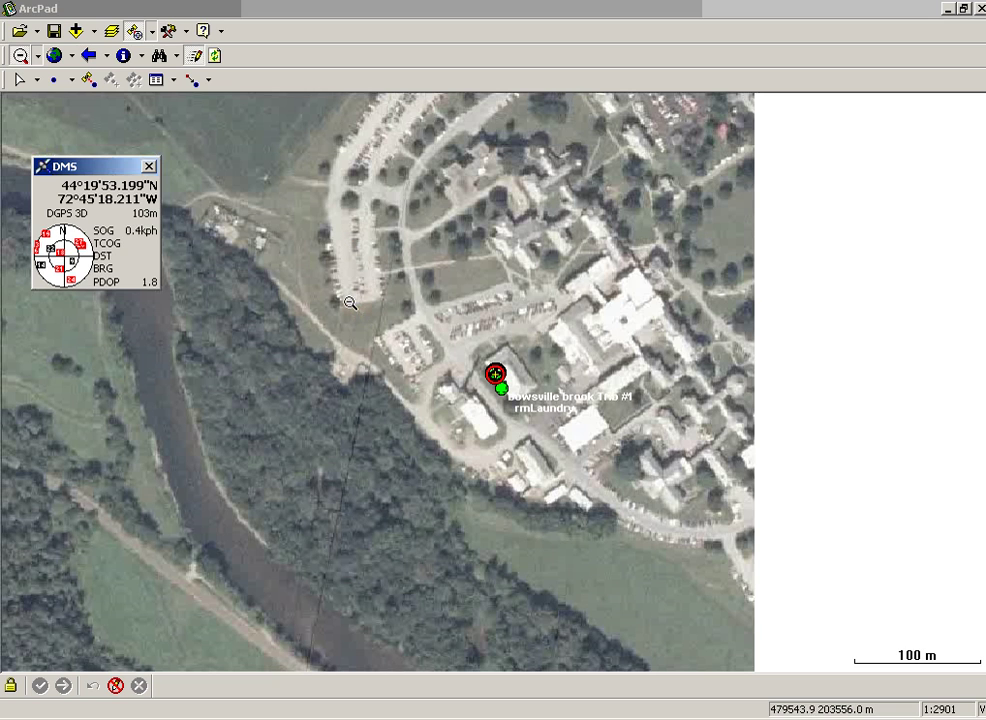
# Set Go To destinations at several map spots, ending at the buildings east of the GPS position, and shift the GPS Position Window slightly
pyautogui.click(142, 56)
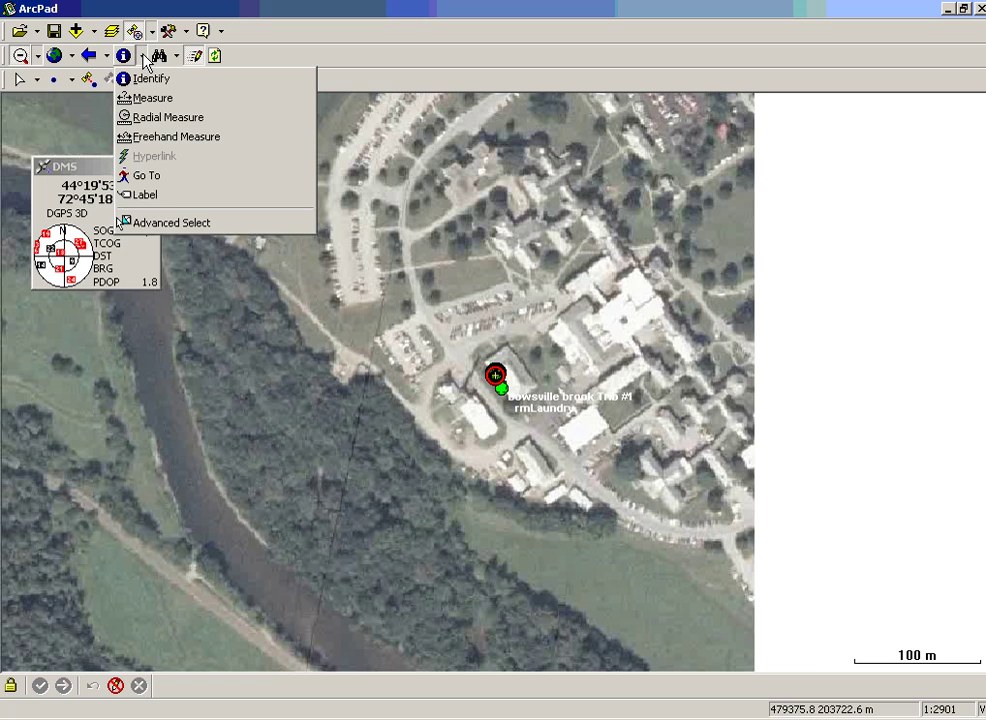
pyautogui.click(147, 176)
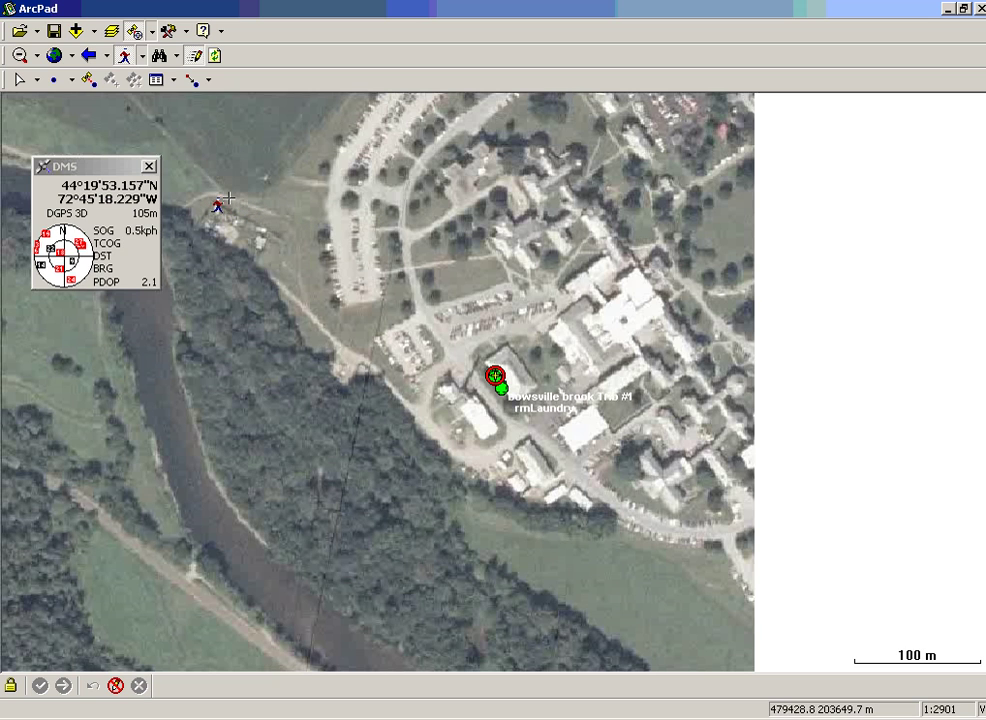
pyautogui.click(228, 199)
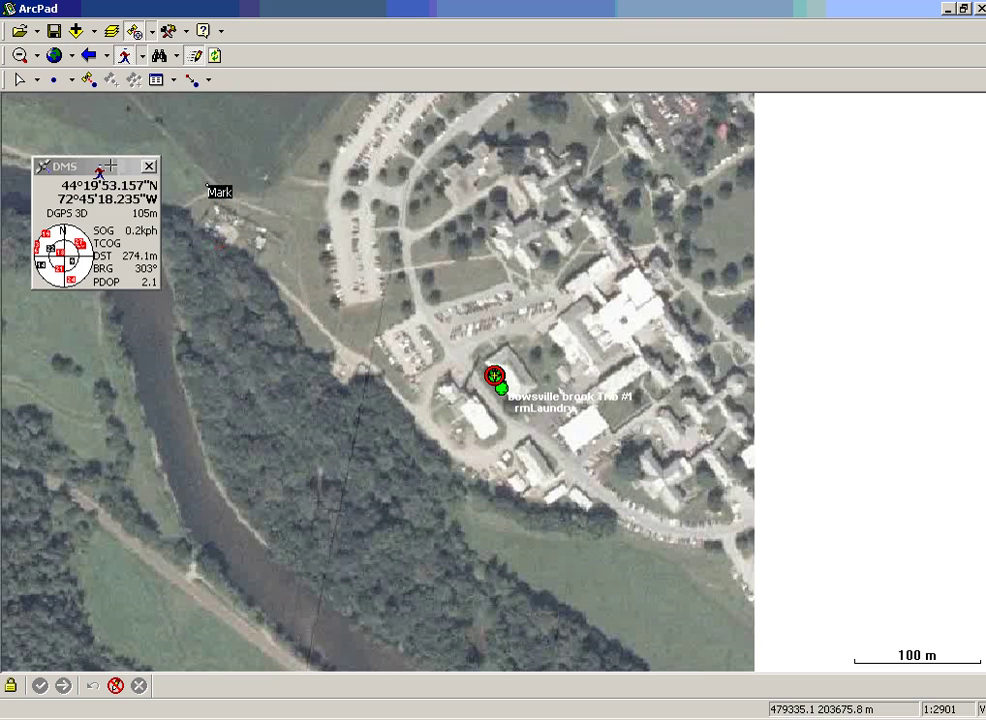
pyautogui.moveTo(80, 172); pyautogui.dragTo(92, 149)
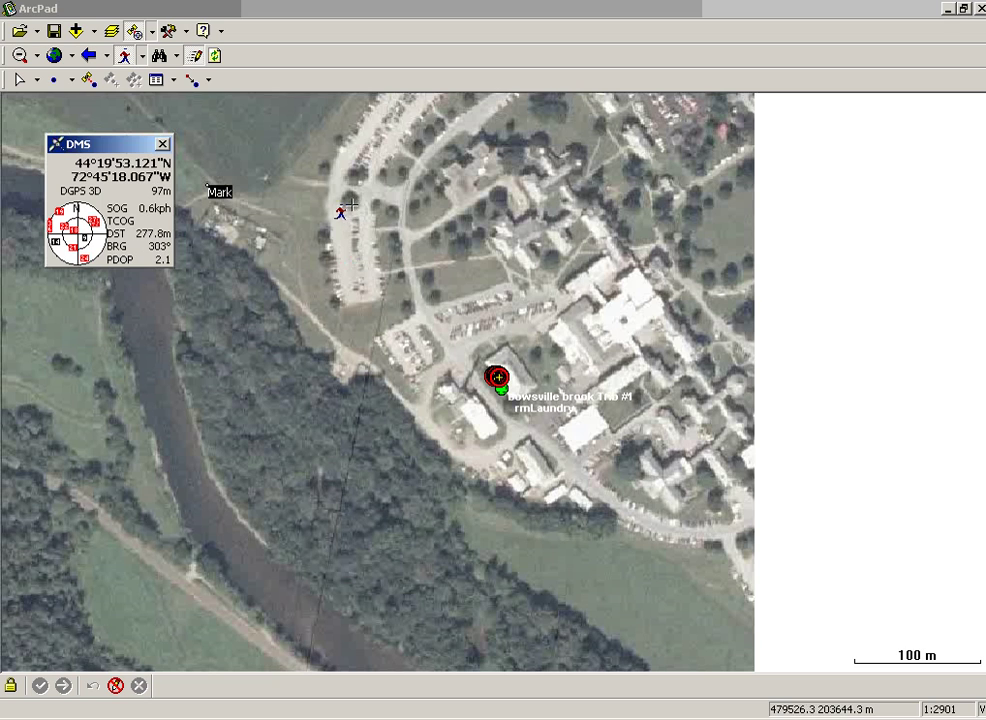
pyautogui.click(330, 153)
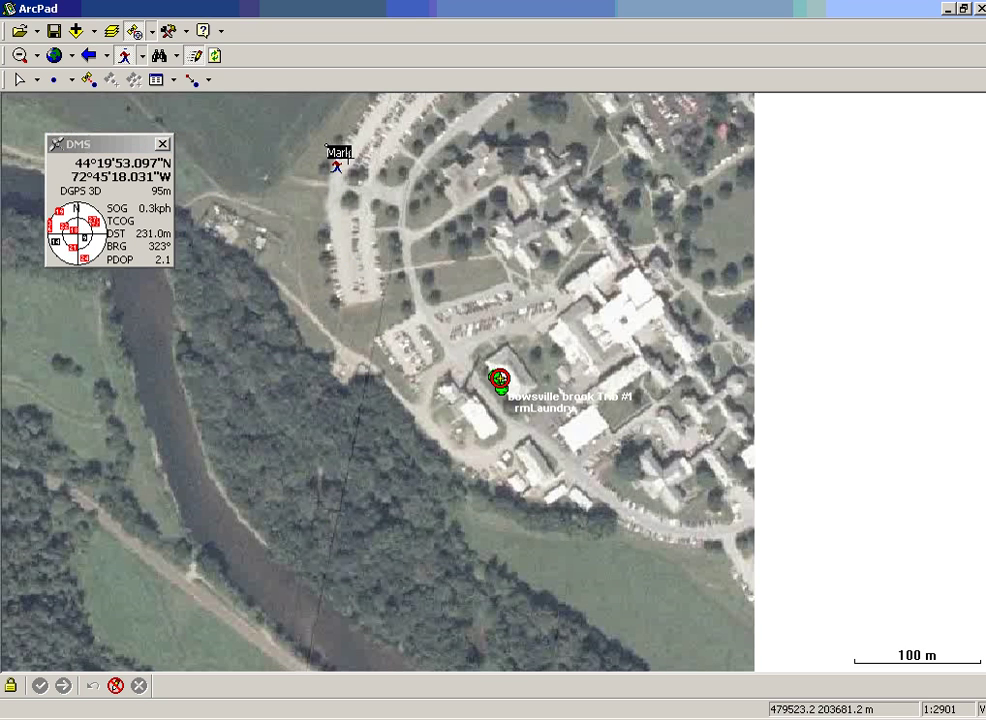
pyautogui.click(515, 577)
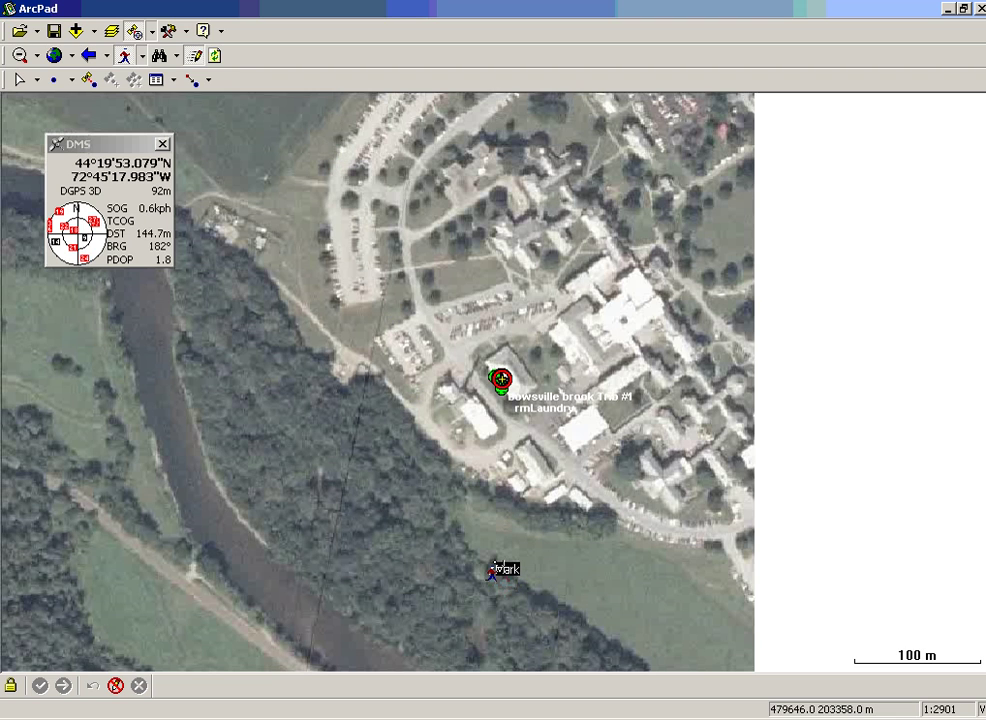
pyautogui.click(645, 382)
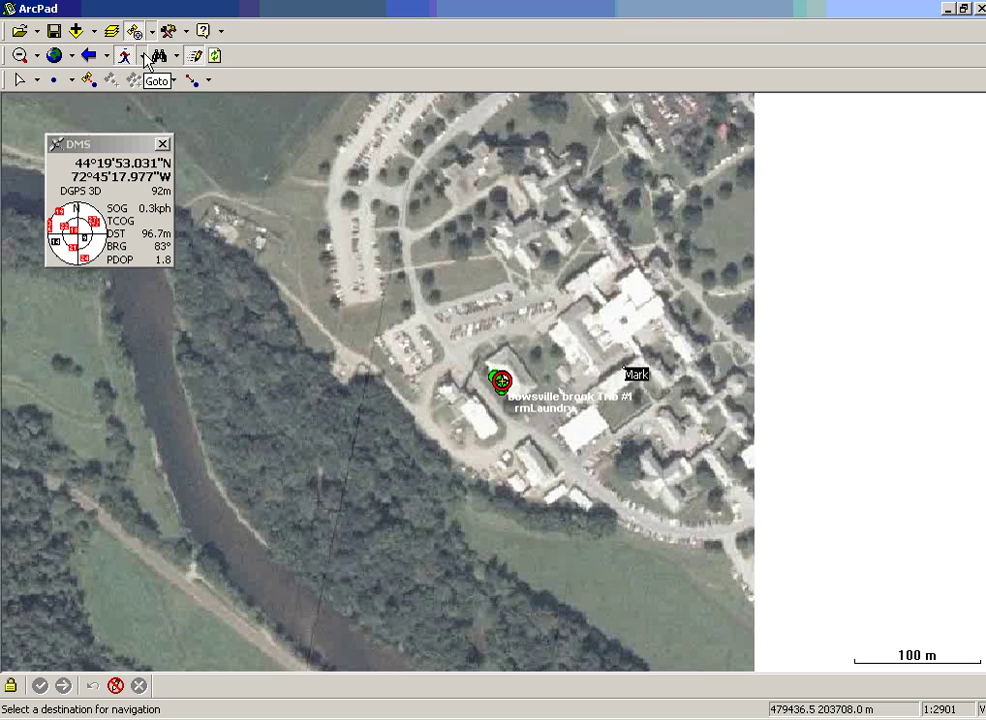
# Digitize a biosite point in the field northwest of the parking lots with SiteID test2, Location v, Station b and a Community, and accept it
pyautogui.click(55, 83)
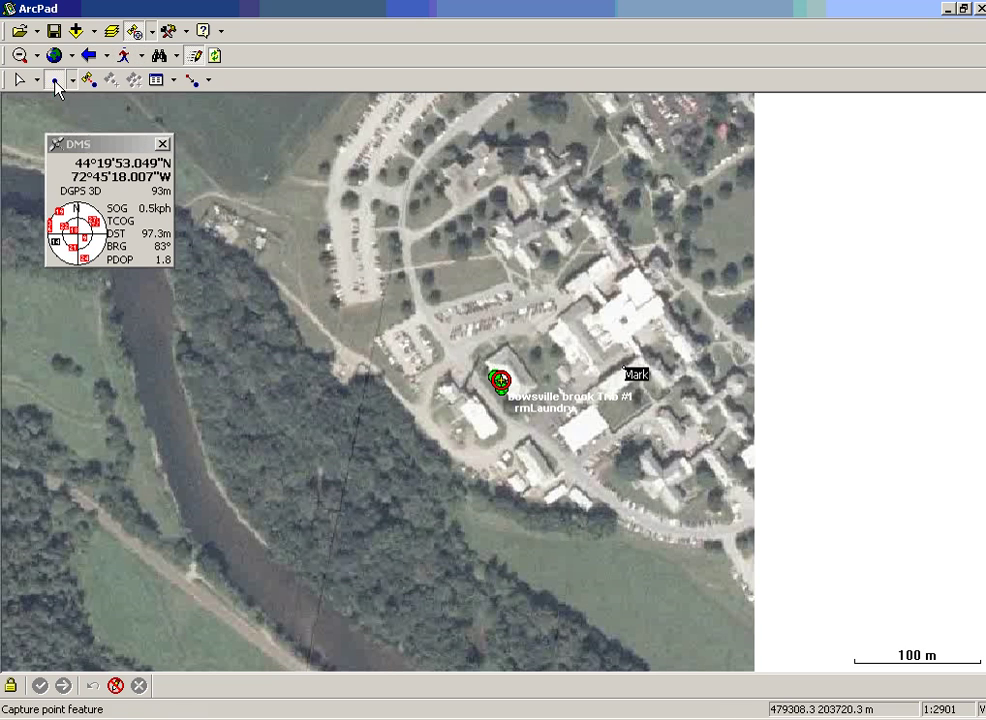
pyautogui.click(257, 134)
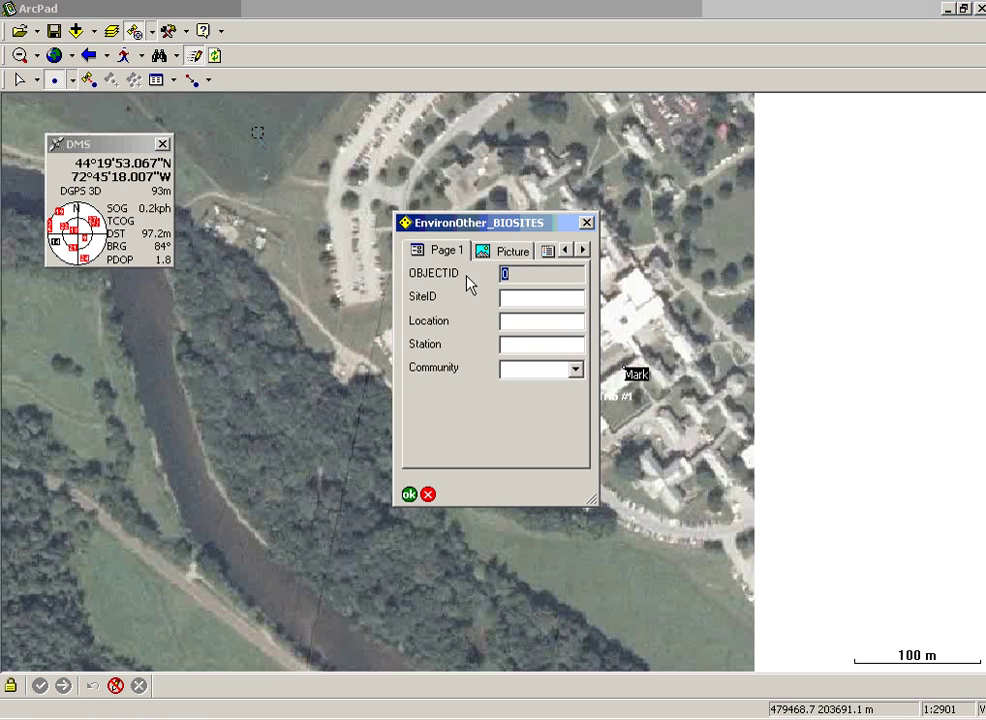
pyautogui.click(537, 300)
pyautogui.write('test2')
pyautogui.press('Tab')
pyautogui.write('v')
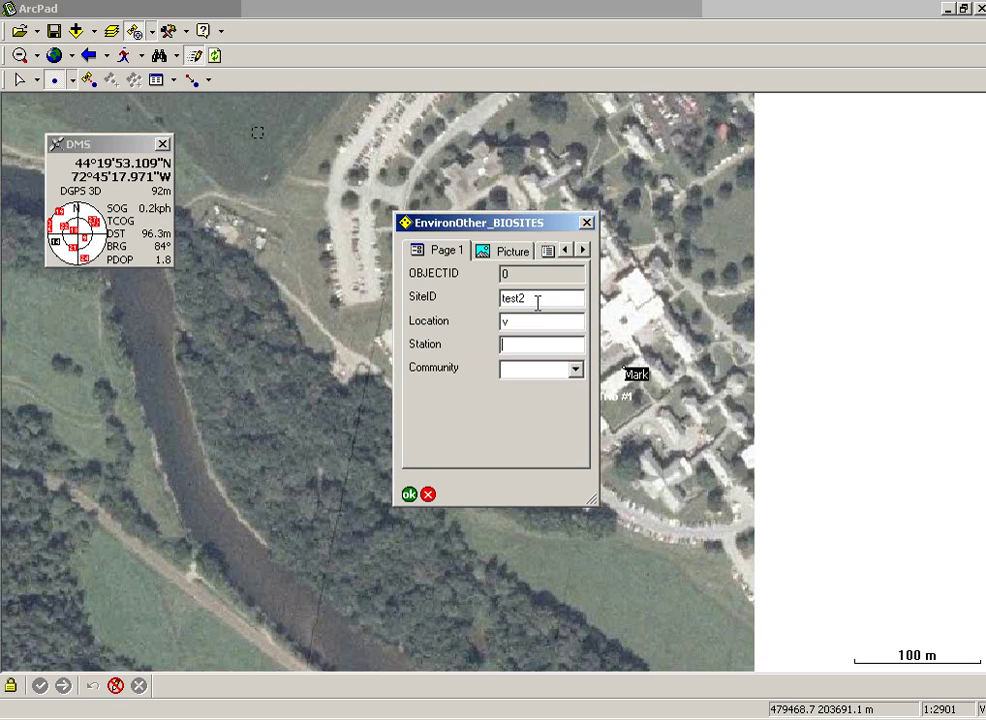
pyautogui.write('b')
pyautogui.press('Tab')
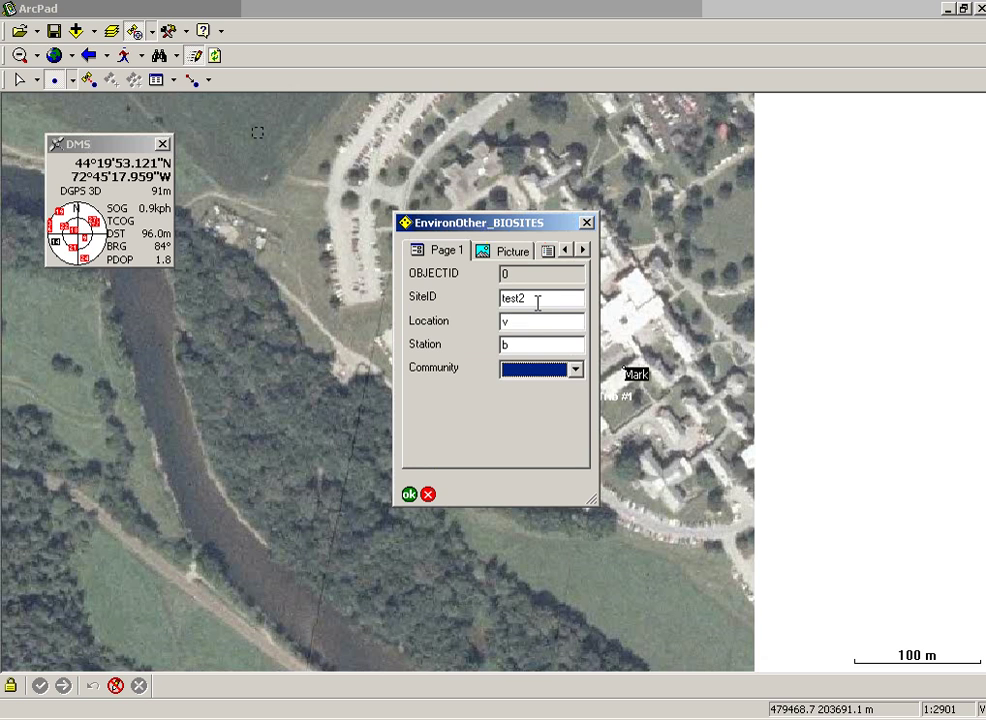
pyautogui.press('Down')
pyautogui.click(409, 495)
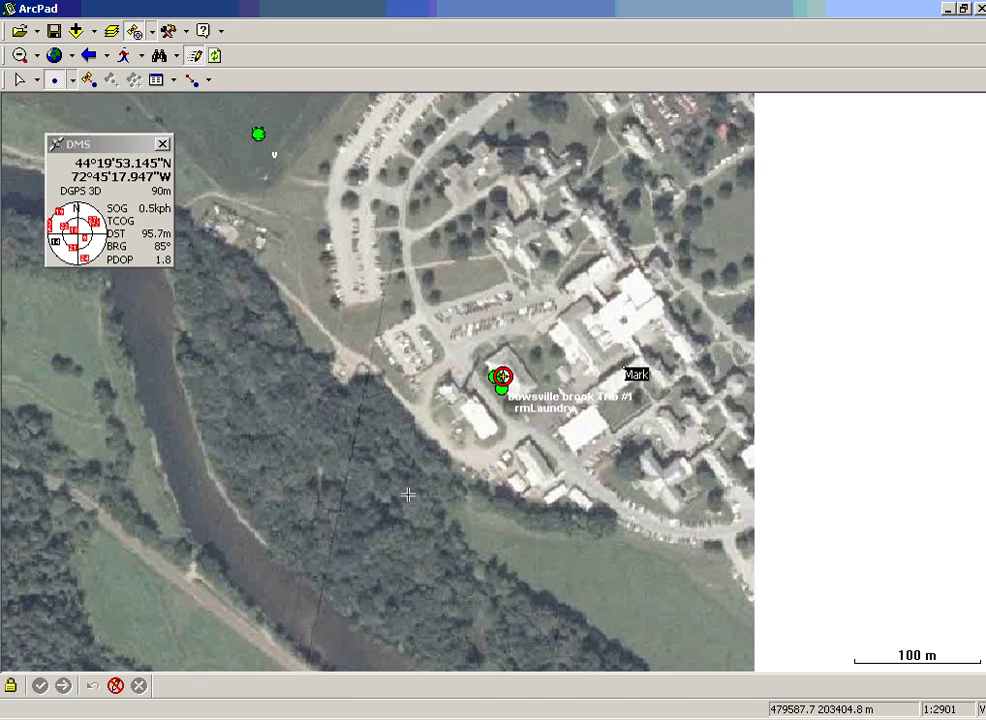
# Select the test2 point in the northwest field and make it the navigation destination with Go To Selected Feature
pyautogui.click(37, 80)
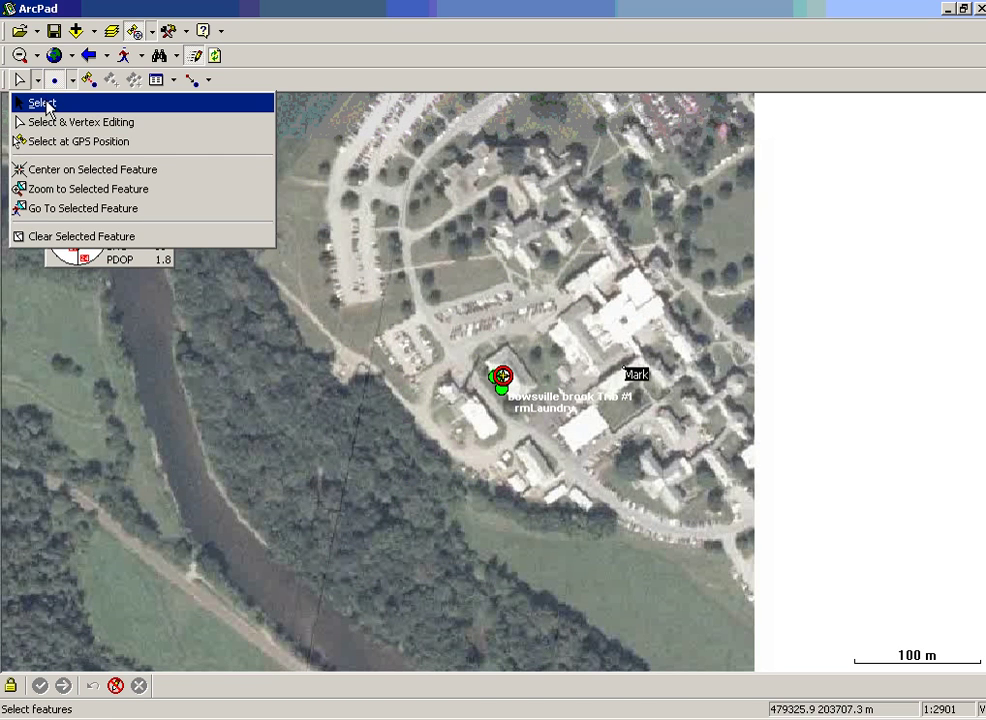
pyautogui.click(44, 105)
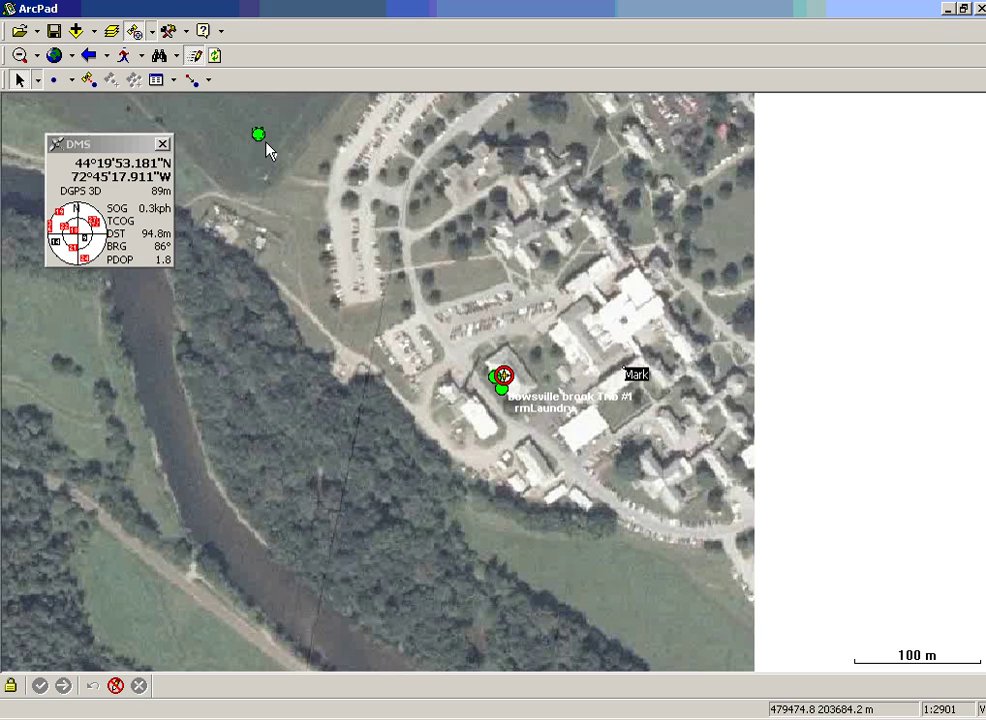
pyautogui.click(38, 81)
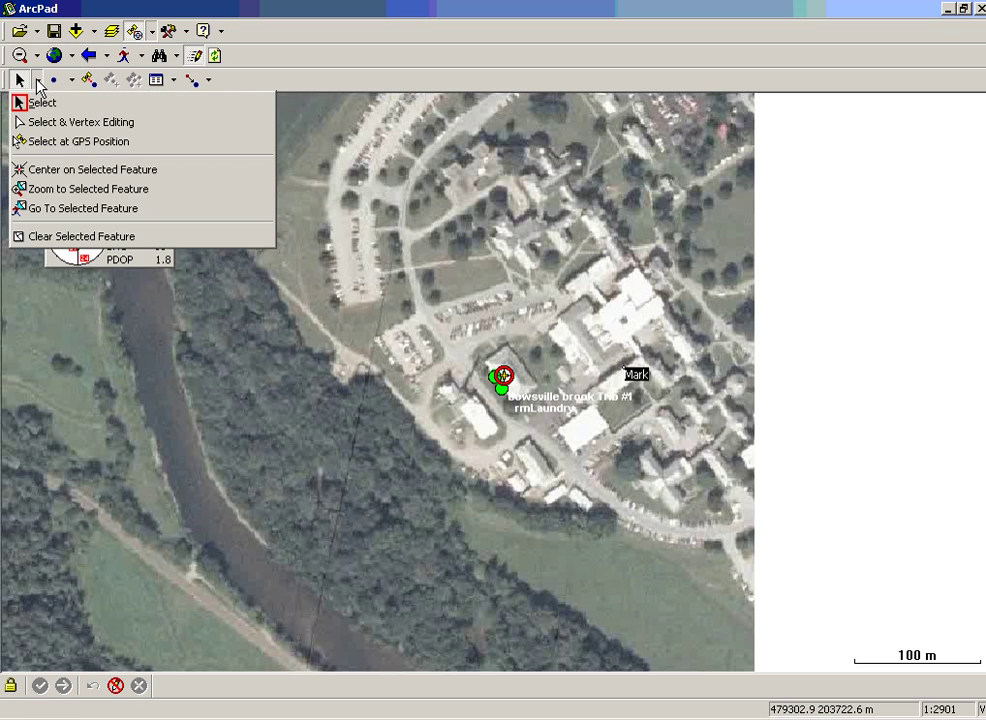
pyautogui.click(60, 209)
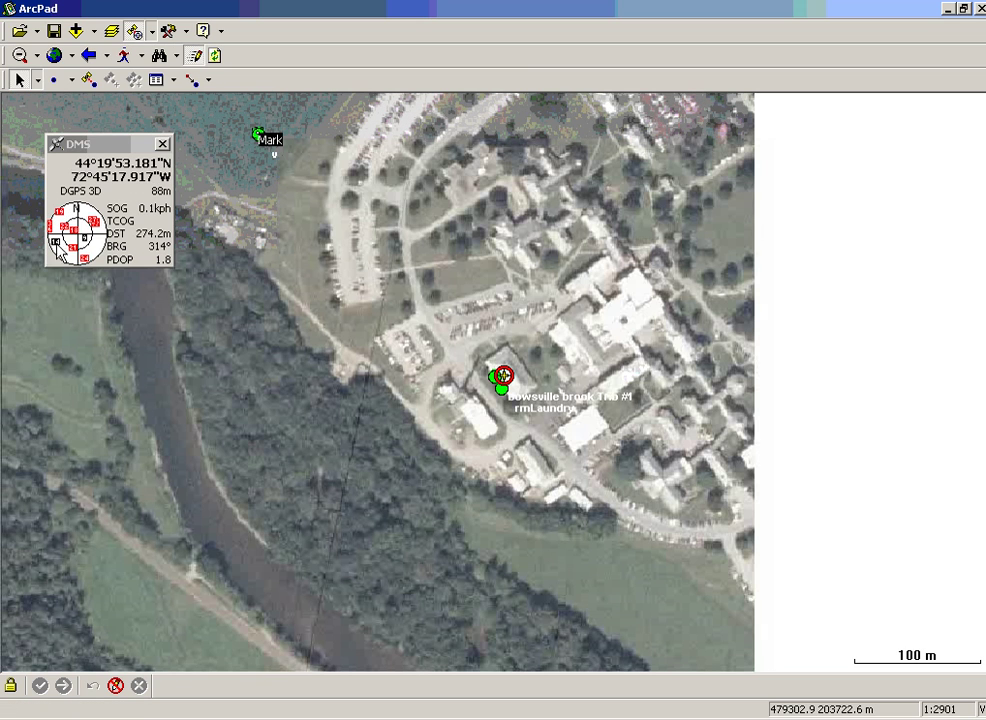